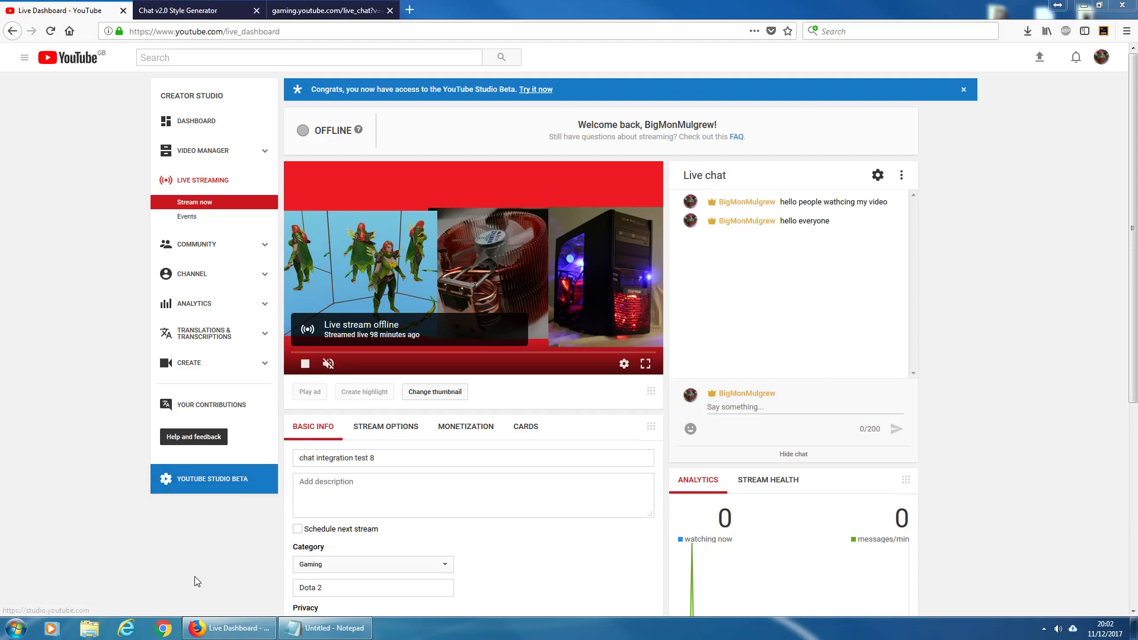
# - Locate the YouTube Gaming share link for the live stream on the live dashboard
pyautogui.scroll(-5, 197, 582)
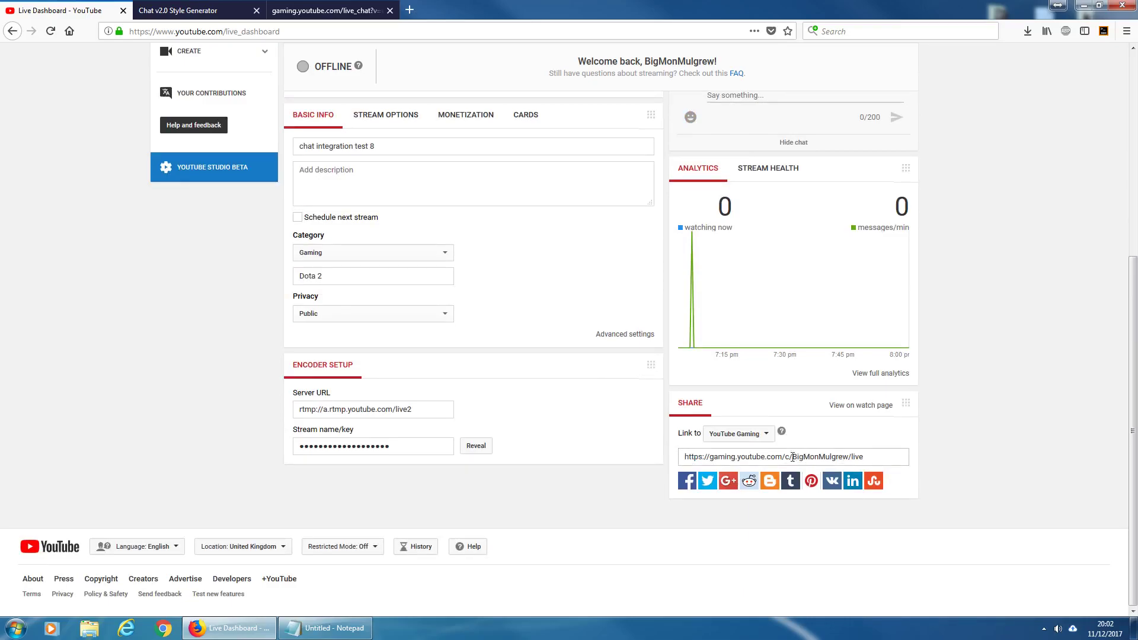
pyautogui.scroll(5, 637, 414)
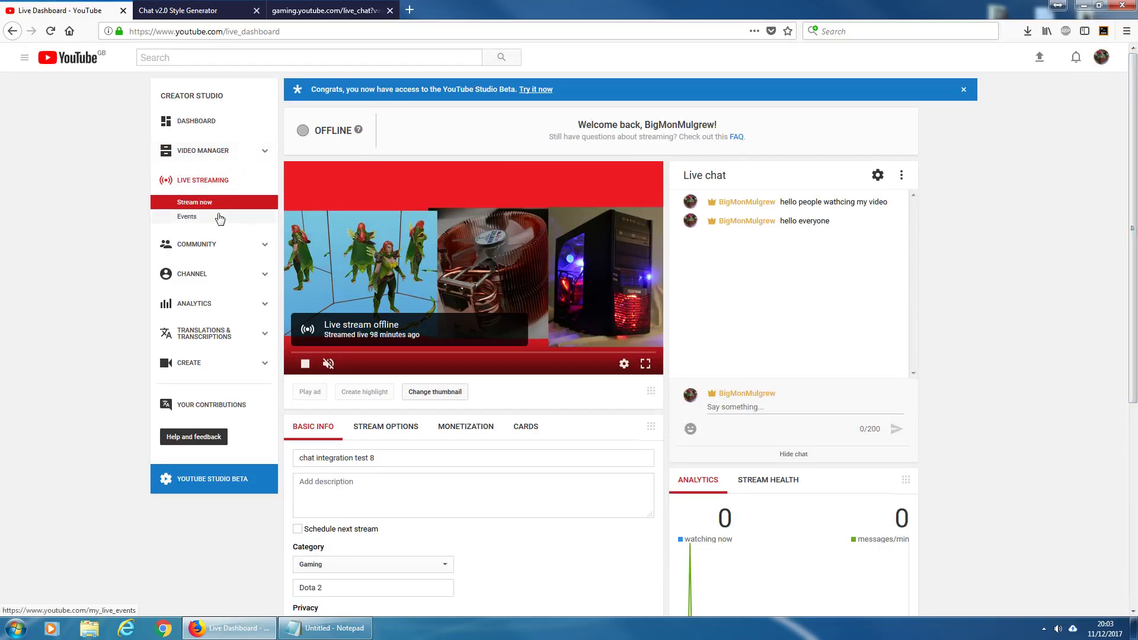
pyautogui.scroll(-5, 843, 458)
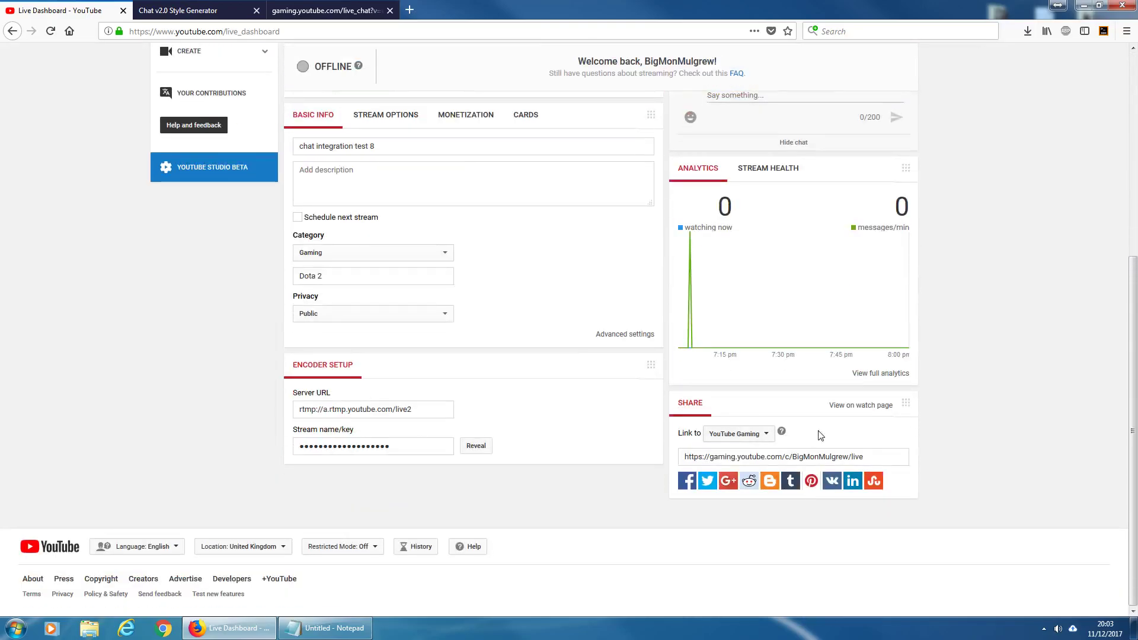
pyautogui.click(866, 457)
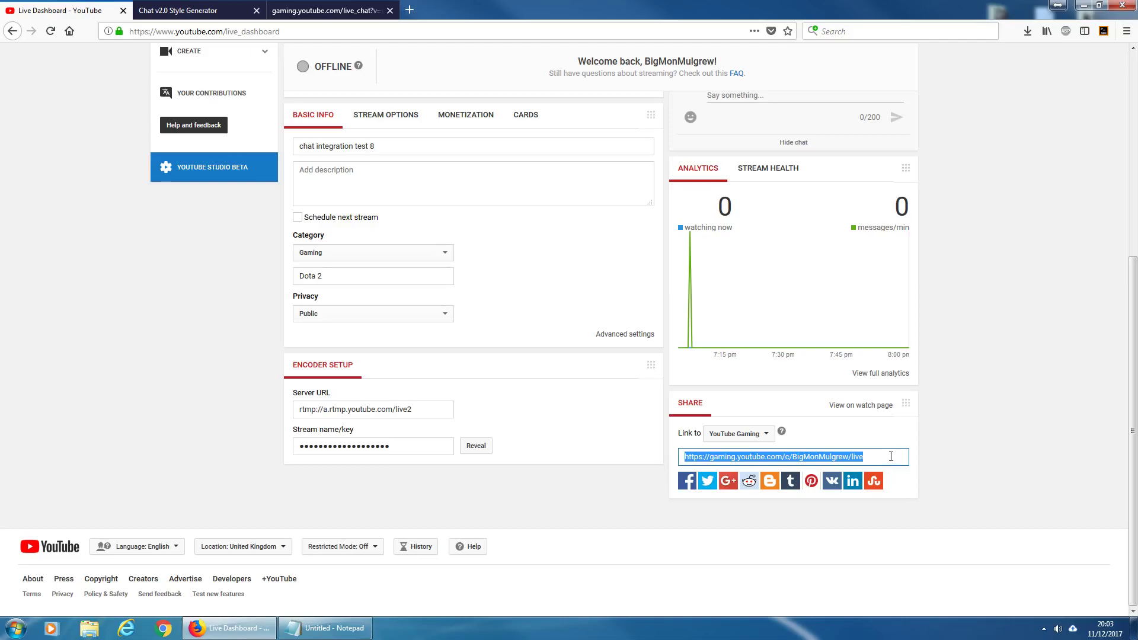
# - Set the stream's privacy to Unlisted and reload the Stream now page to check the share link
pyautogui.scroll(5, 365, 442)
pyautogui.scroll(-4, 356, 511)
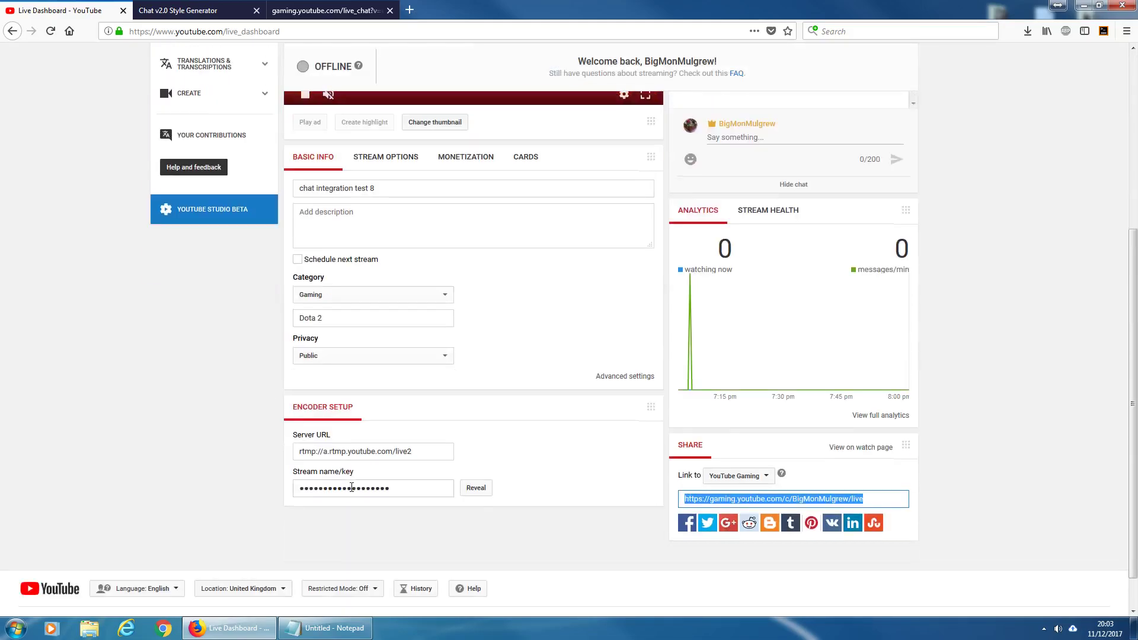
pyautogui.click(355, 355)
pyautogui.click(352, 385)
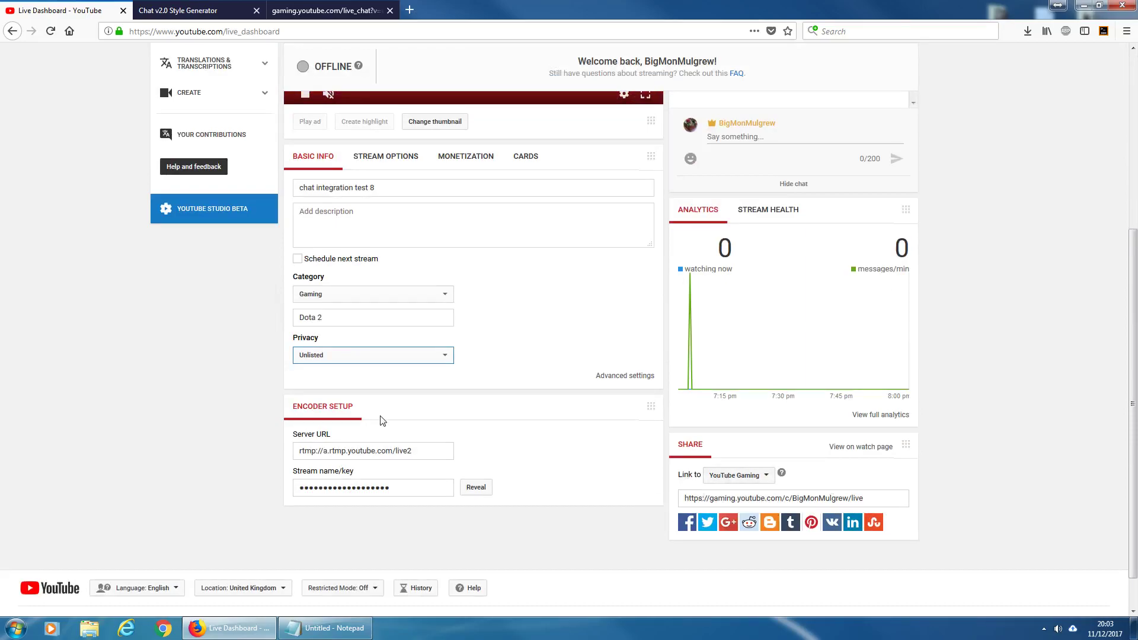
pyautogui.click(409, 234)
pyautogui.scroll(4, 185, 184)
pyautogui.click(195, 205)
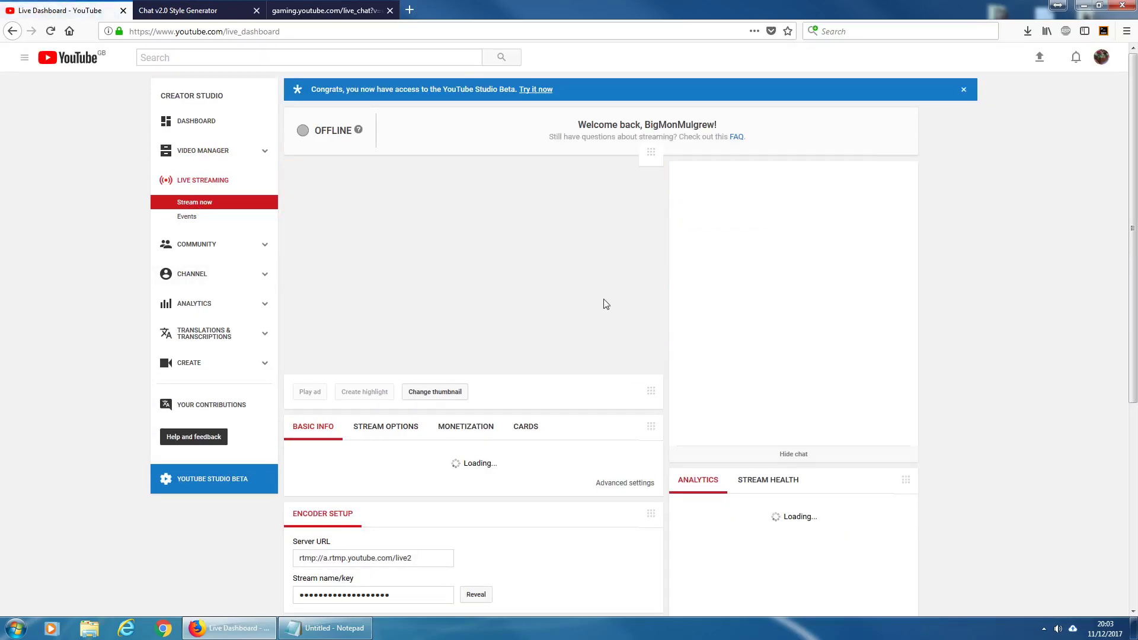
pyautogui.scroll(-5, 623, 308)
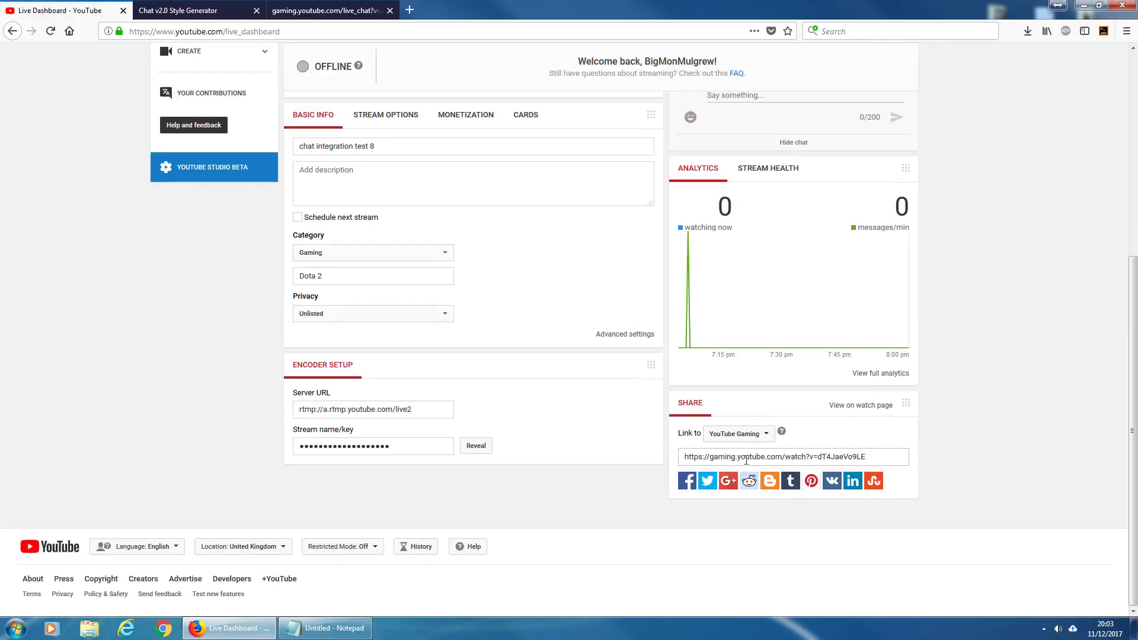
# - Set the stream's privacy to Public and reload the Stream now page with the change saved
pyautogui.scroll(4, 593, 444)
pyautogui.scroll(-3, 411, 462)
pyautogui.click(364, 382)
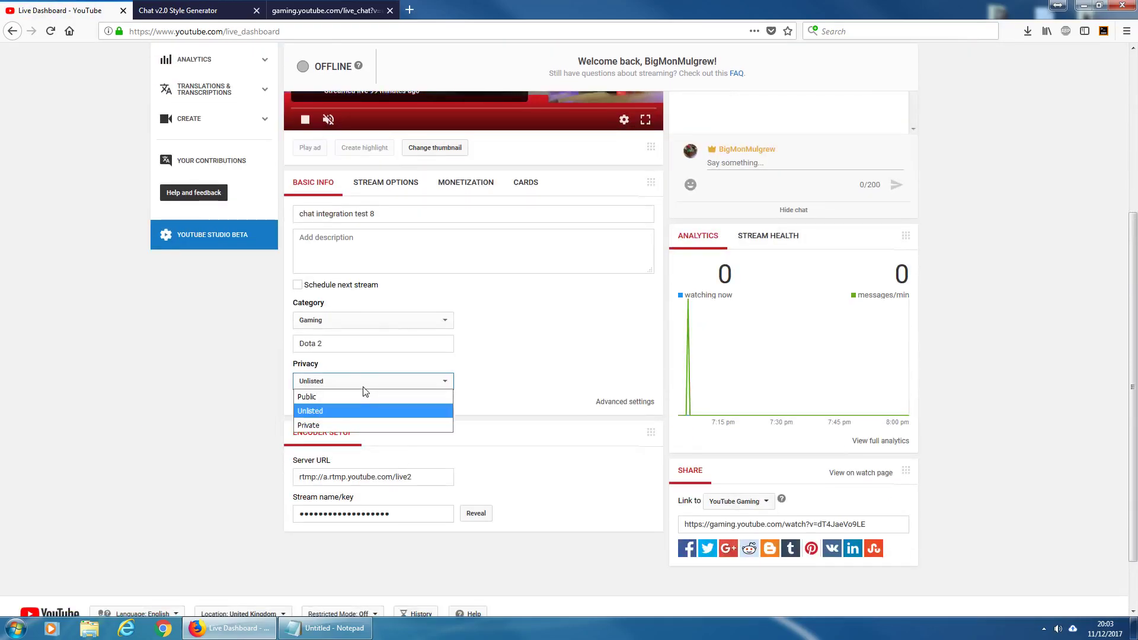
pyautogui.click(331, 396)
pyautogui.scroll(3, 155, 332)
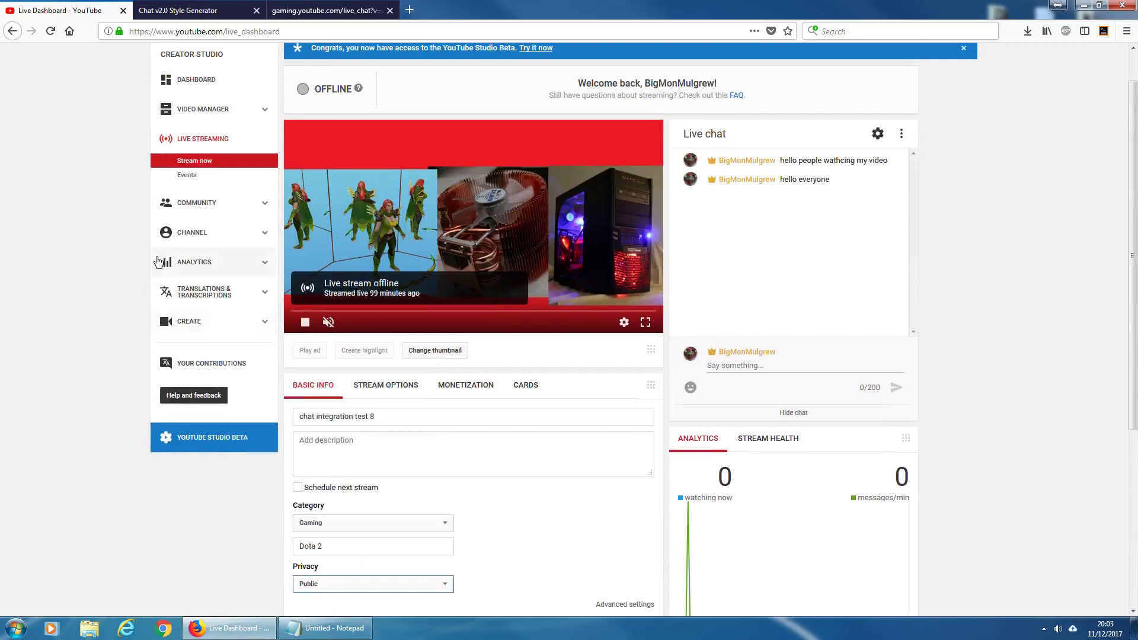
pyautogui.click(192, 157)
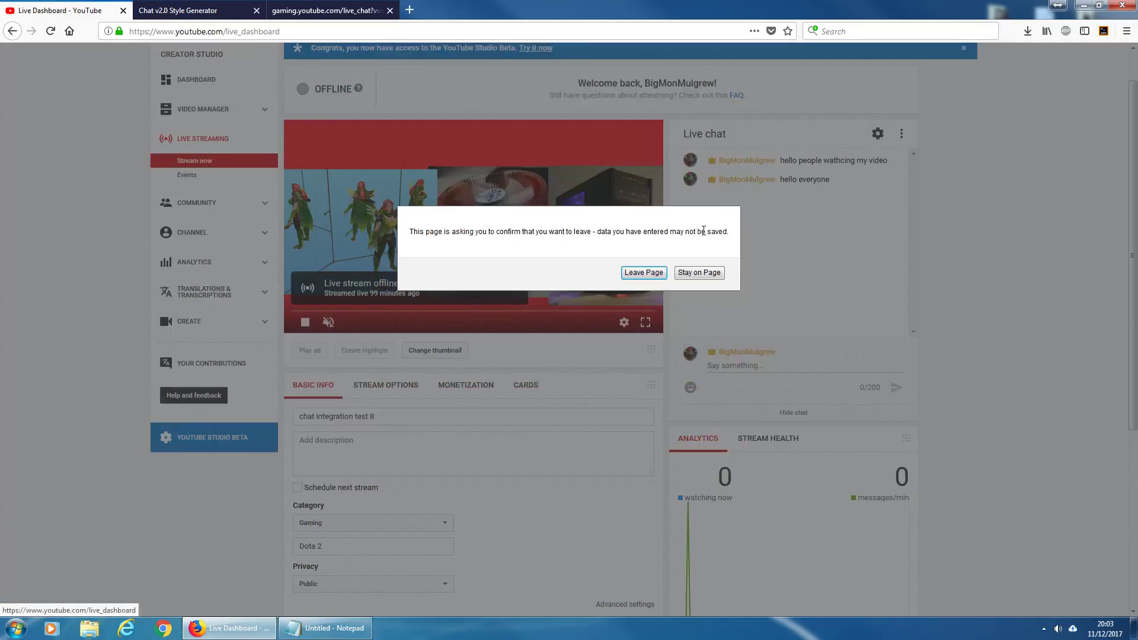
pyautogui.click(700, 272)
pyautogui.click(199, 165)
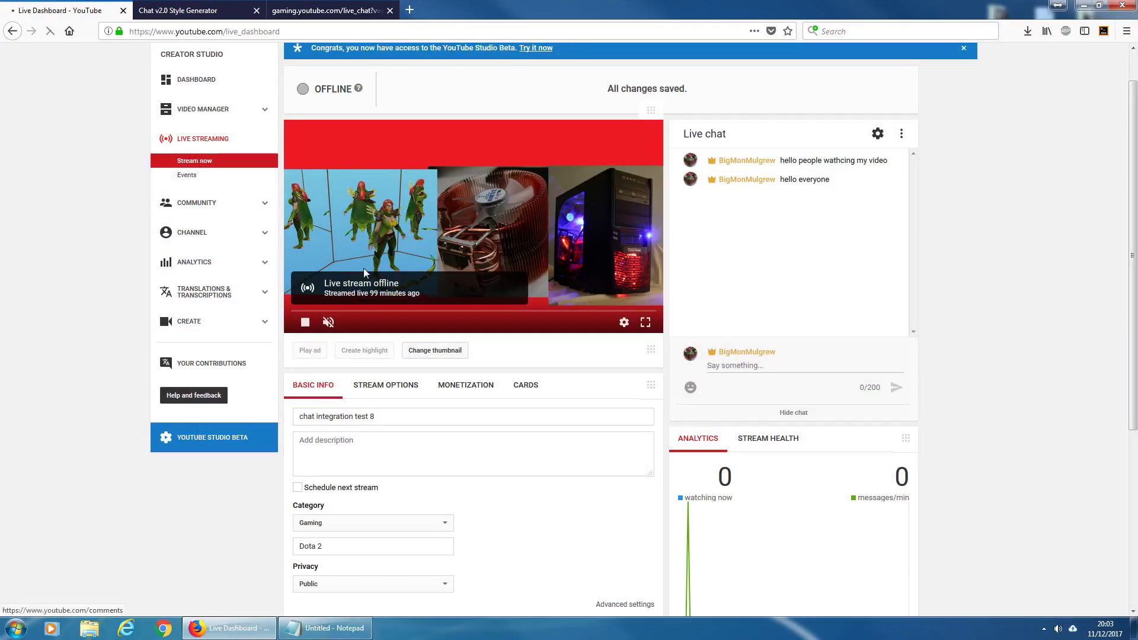
# - Copy the YouTube Gaming share link and open it in a new browser tab beside the dashboard
pyautogui.scroll(-5, 468, 355)
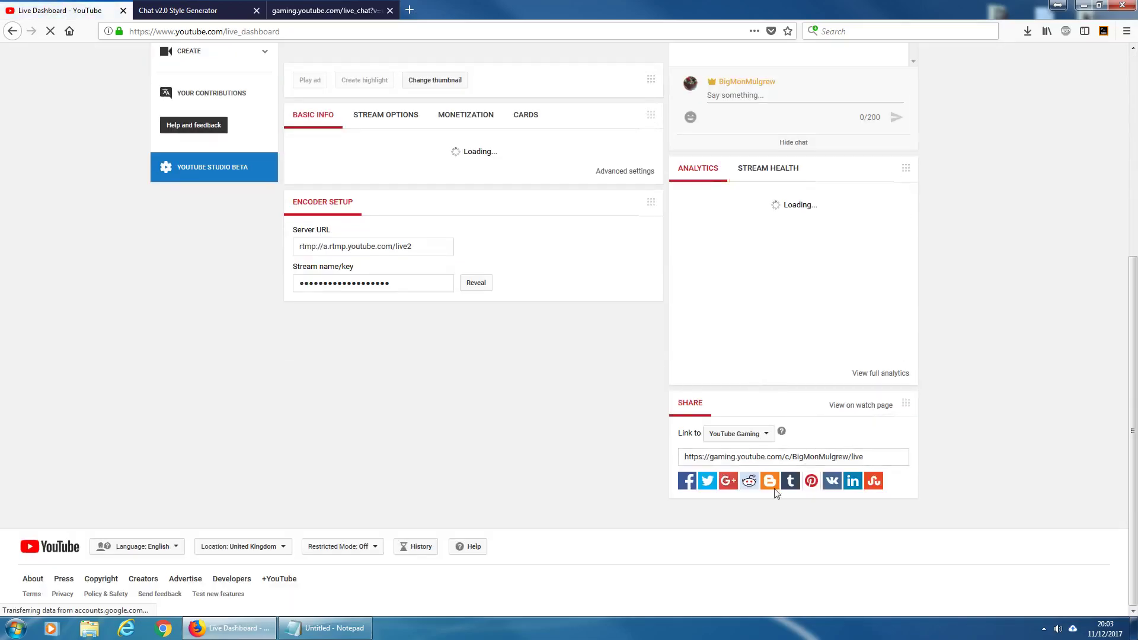
pyautogui.click(812, 457)
pyautogui.hotkey('ctrl', 'c')
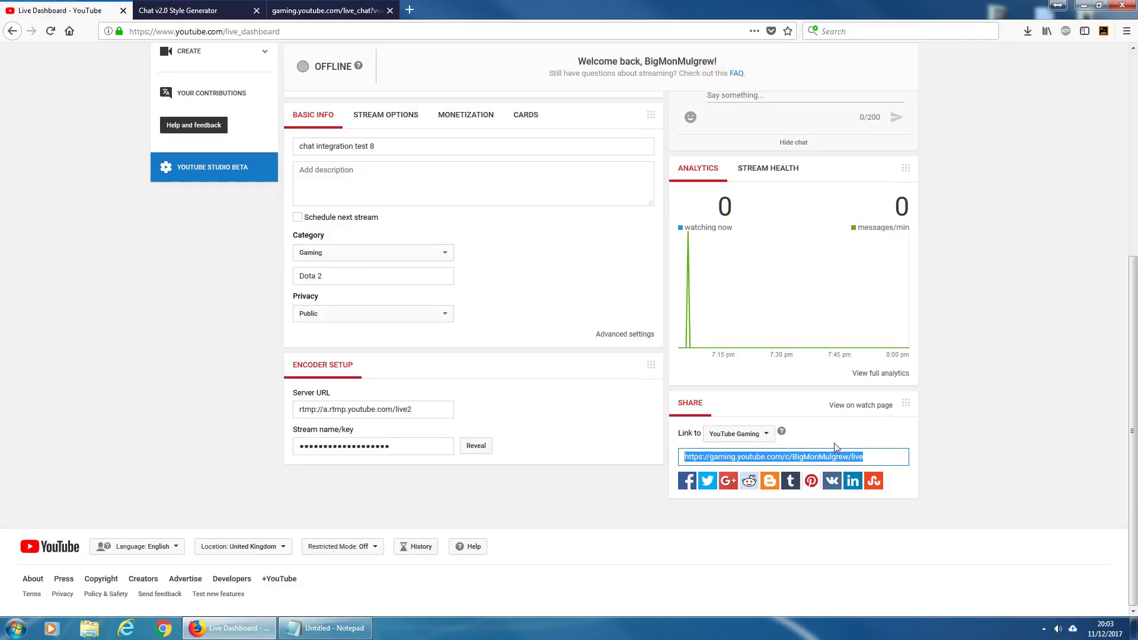
pyautogui.click(409, 9)
pyautogui.moveTo(415, 10); pyautogui.dragTo(151, 10)
pyautogui.click(191, 30)
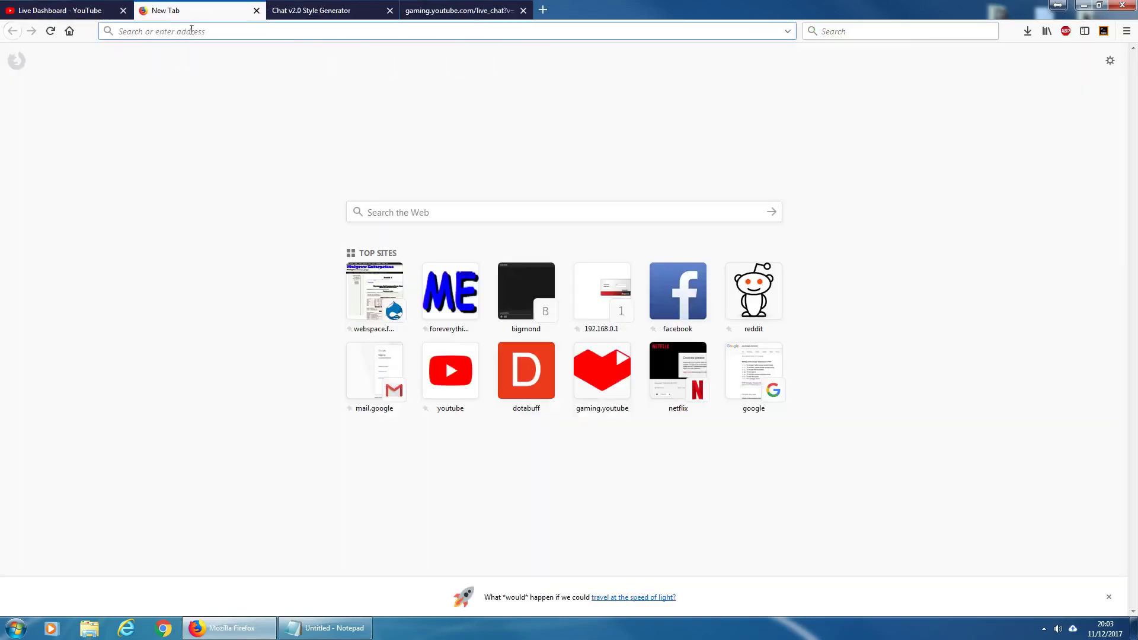
pyautogui.hotkey('ctrl', 'v')
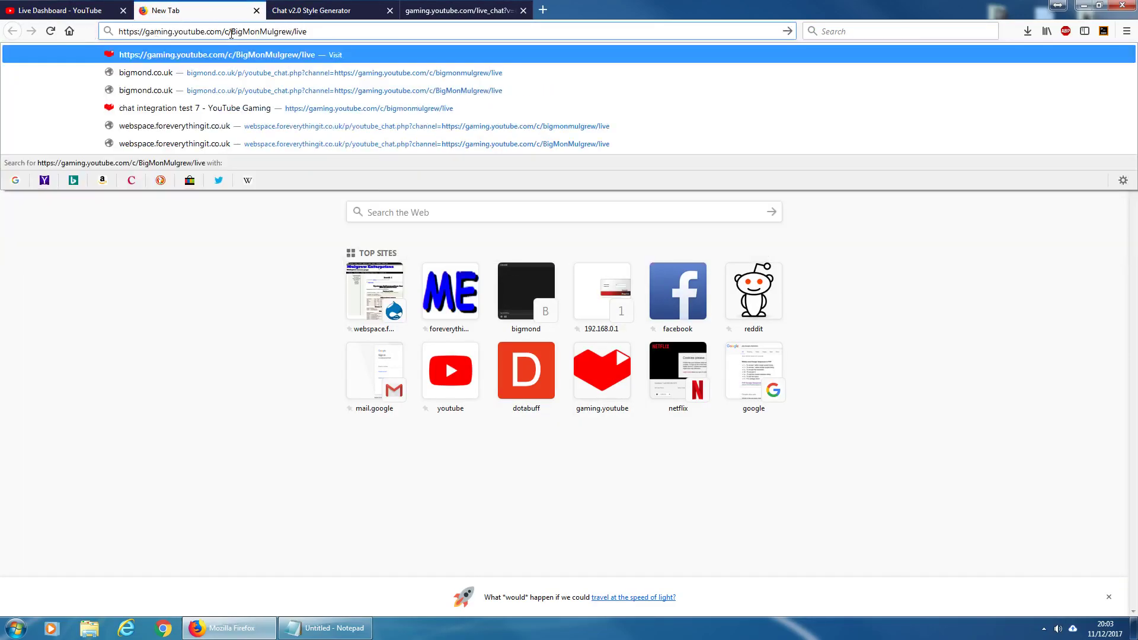
pyautogui.press('Return')
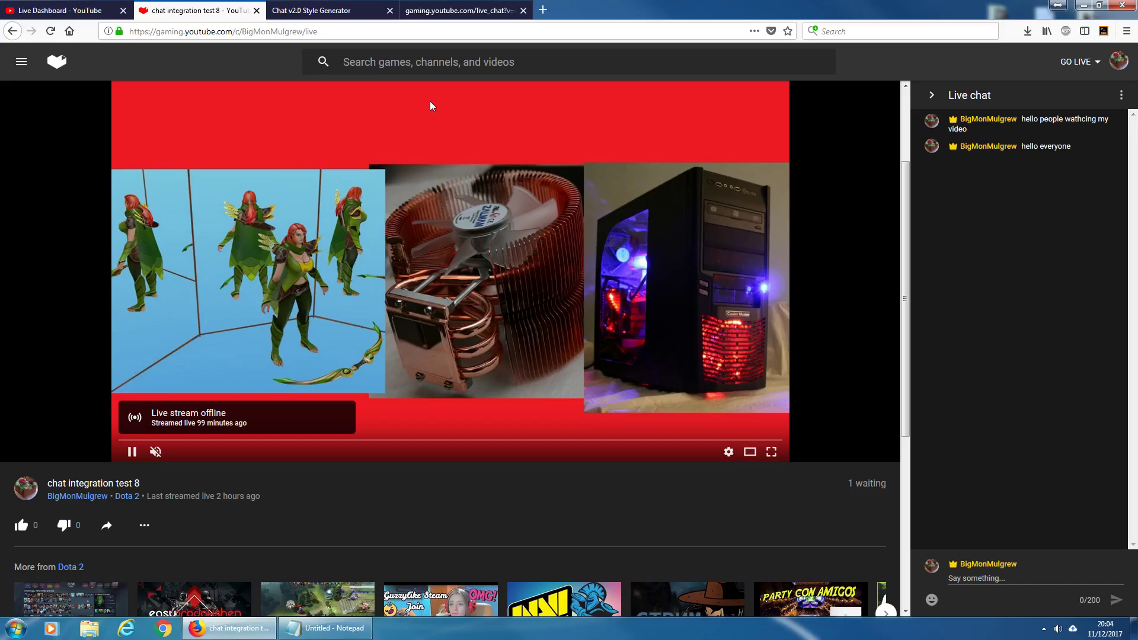
# - Copy the stream page's address and replace all text in the open Notepad file with it
pyautogui.click(337, 30)
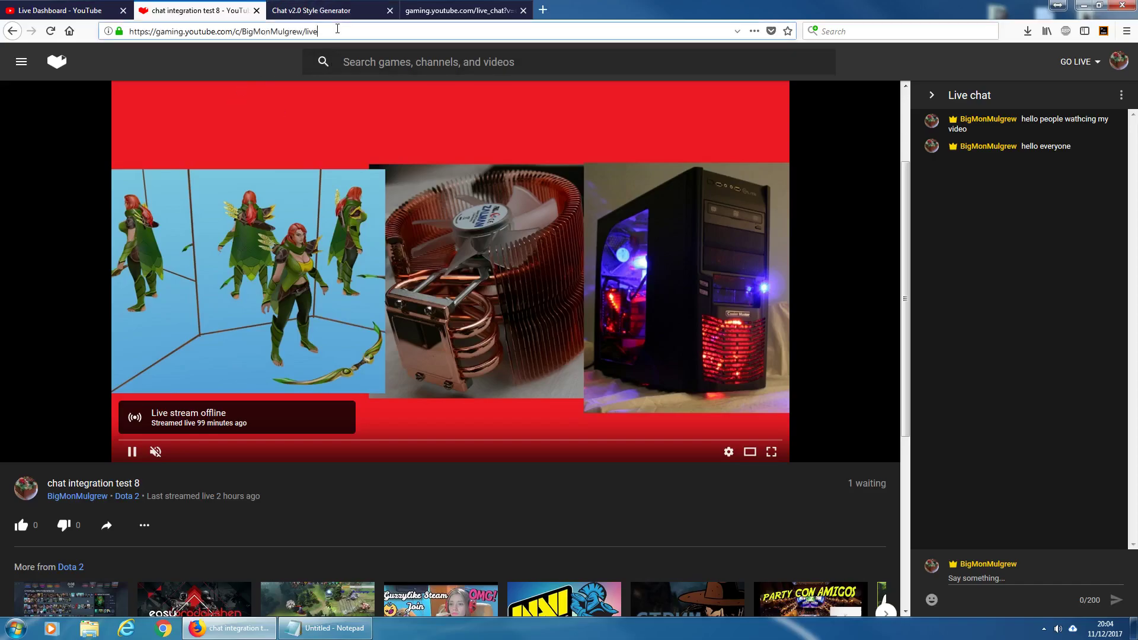
pyautogui.click(343, 30)
pyautogui.hotkey('ctrl', 'c')
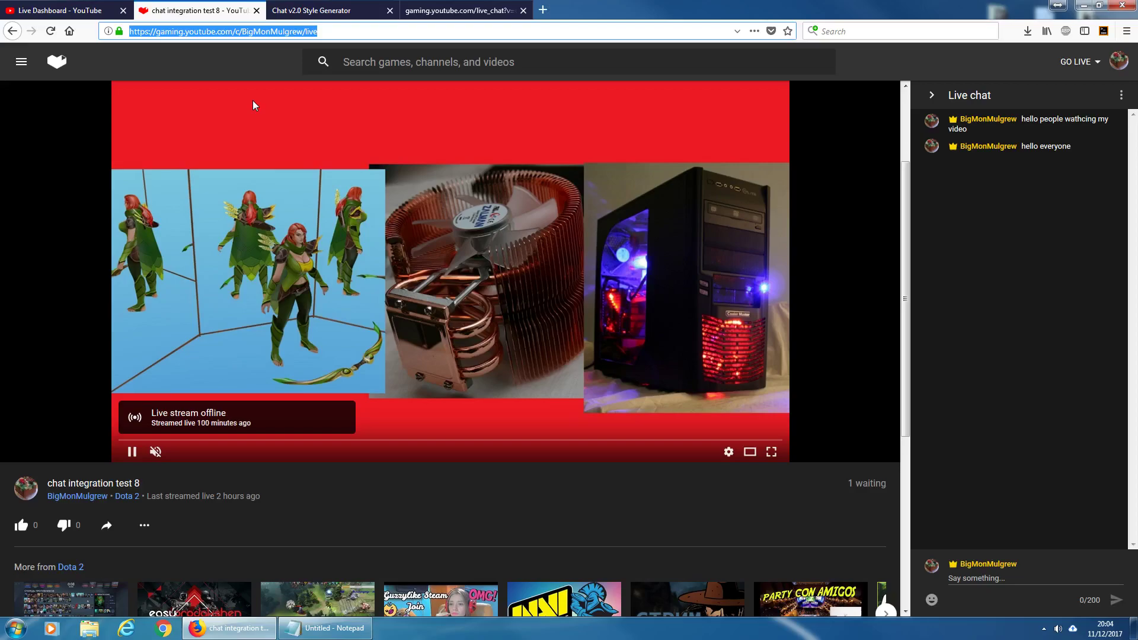
pyautogui.click(301, 628)
pyautogui.hotkey('ctrl', 'a')
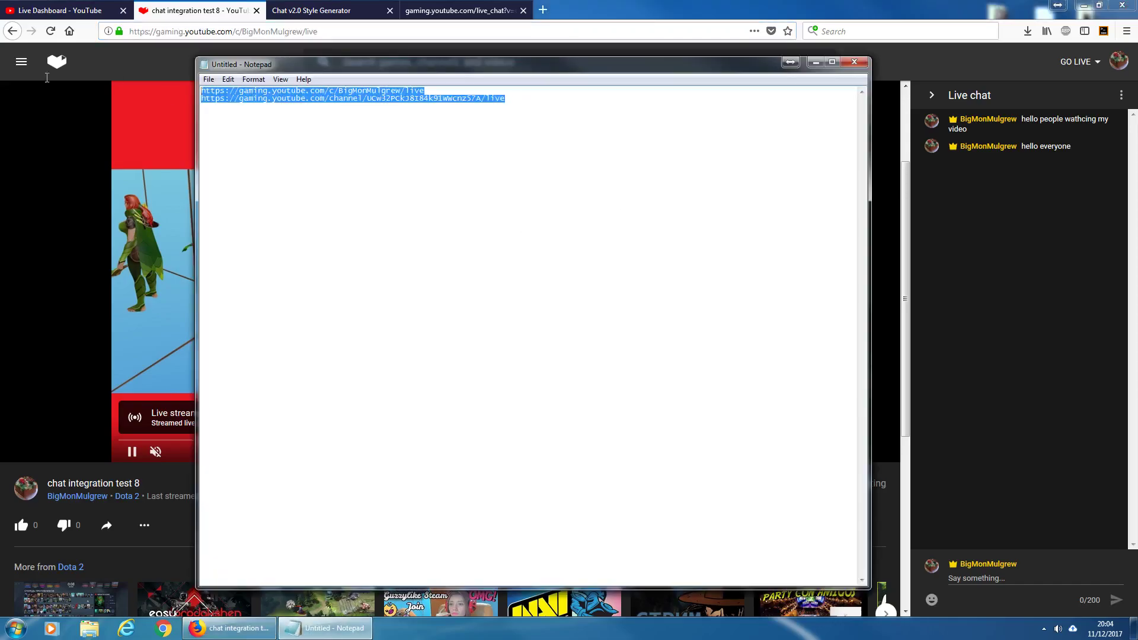
pyautogui.hotkey('ctrl', 'v')
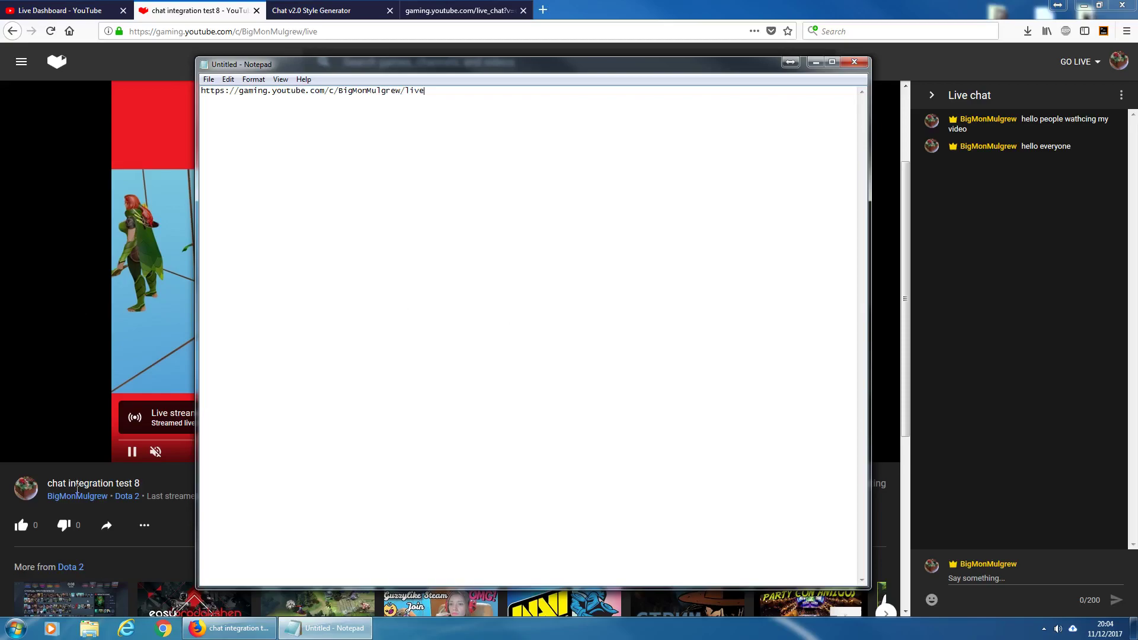
# - Open the channel of the first stream under More from Dota 2 and load its address with /live appended
pyautogui.click(140, 559)
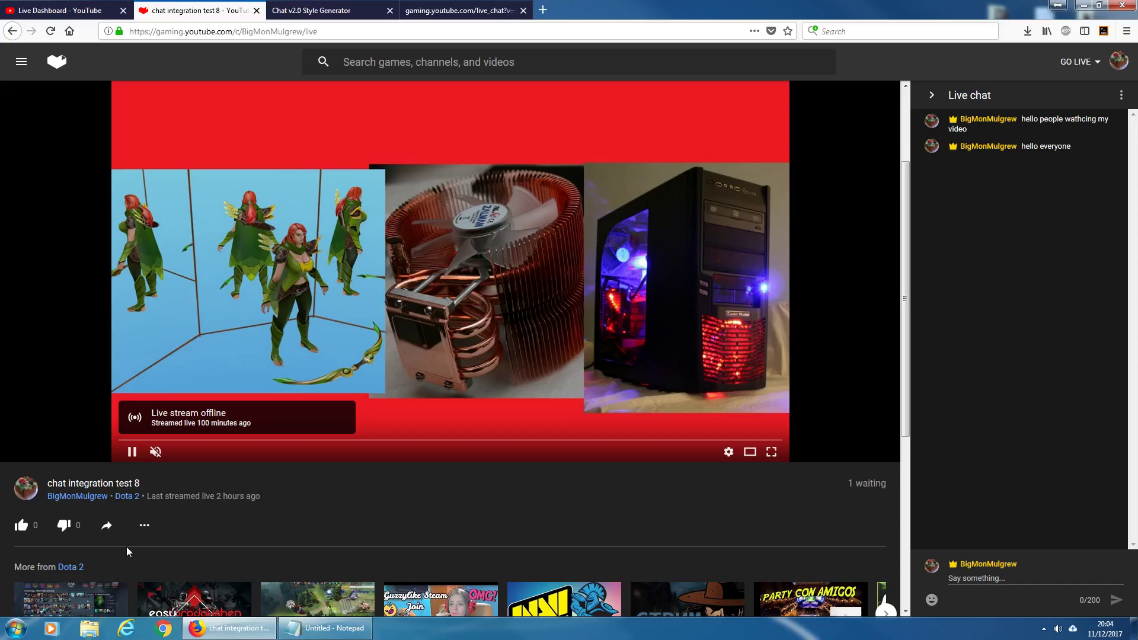
pyautogui.scroll(-3, 126, 547)
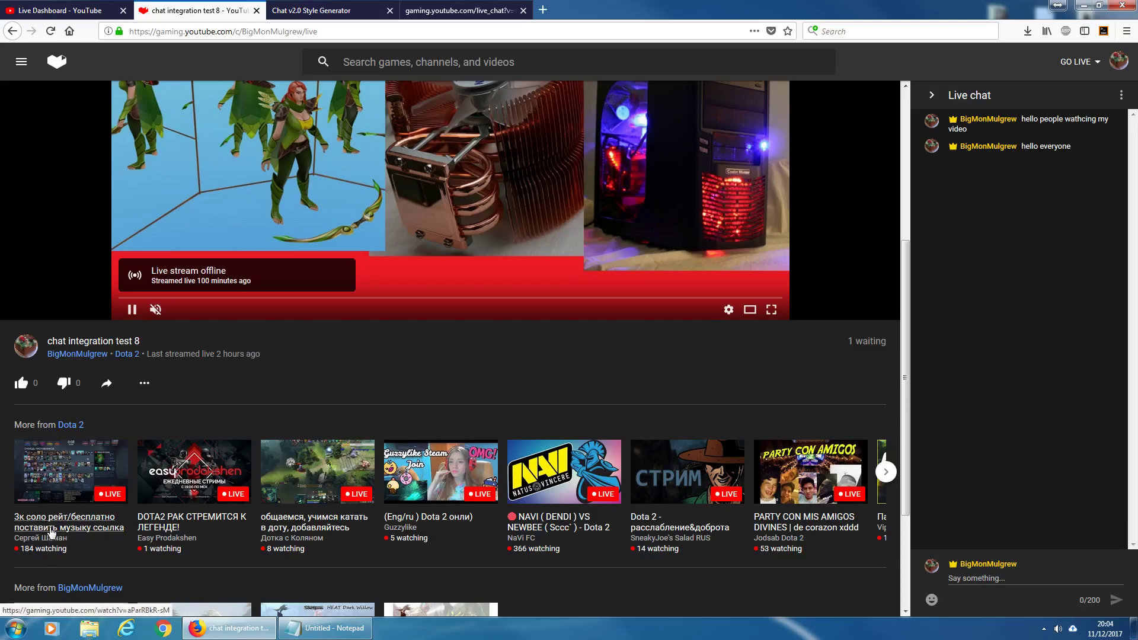
pyautogui.click(50, 540)
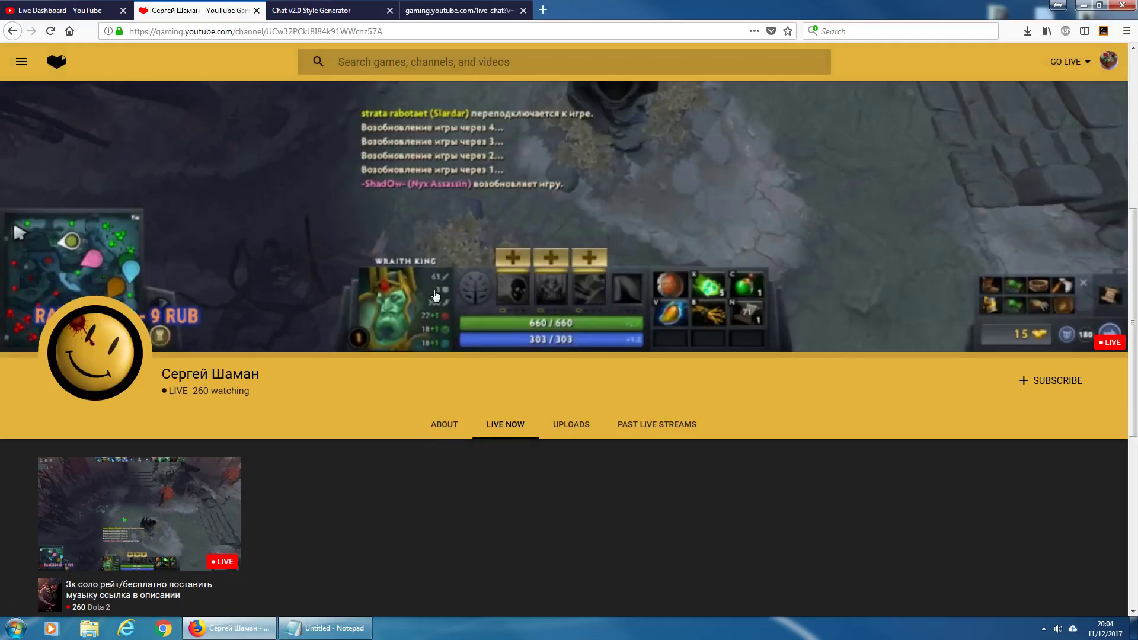
pyautogui.click(415, 31)
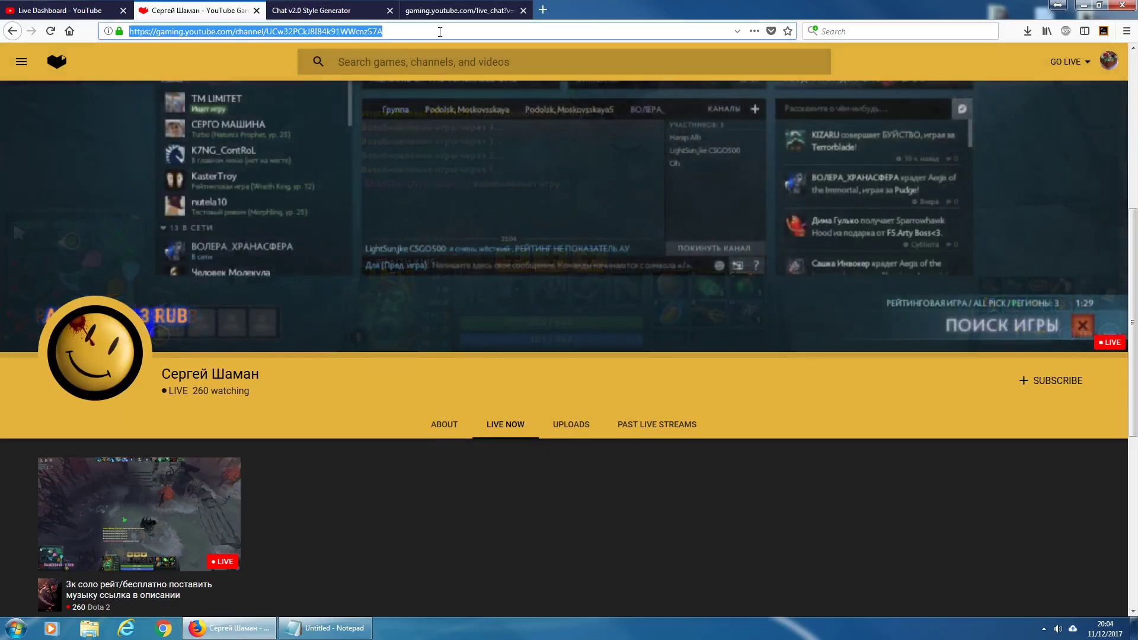
pyautogui.click(440, 31)
pyautogui.write('/live')
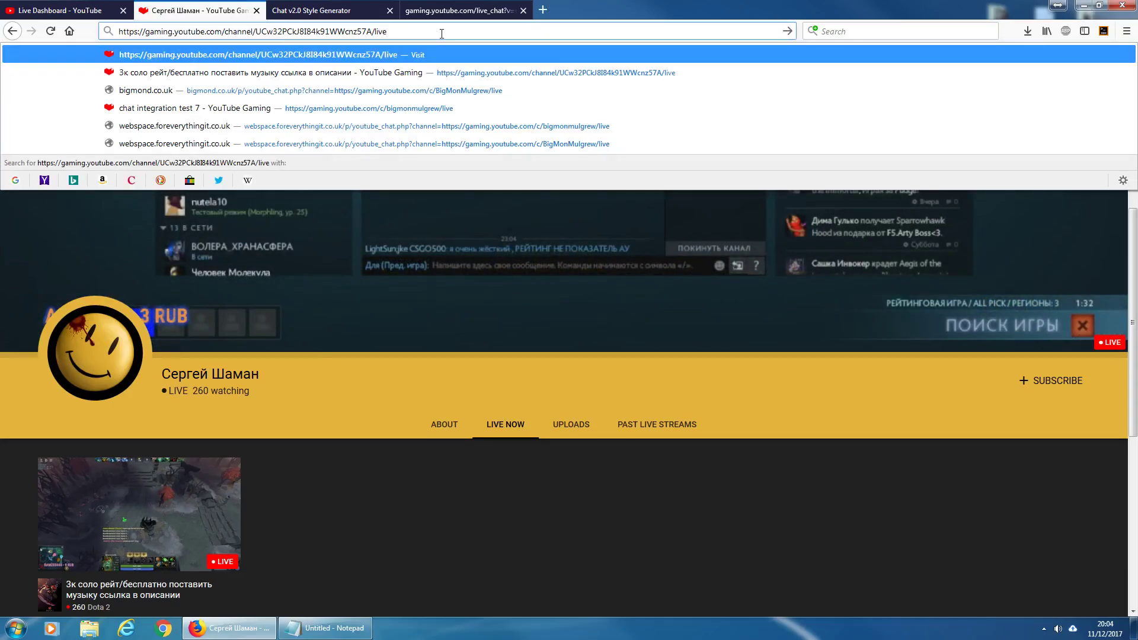
pyautogui.press('Return')
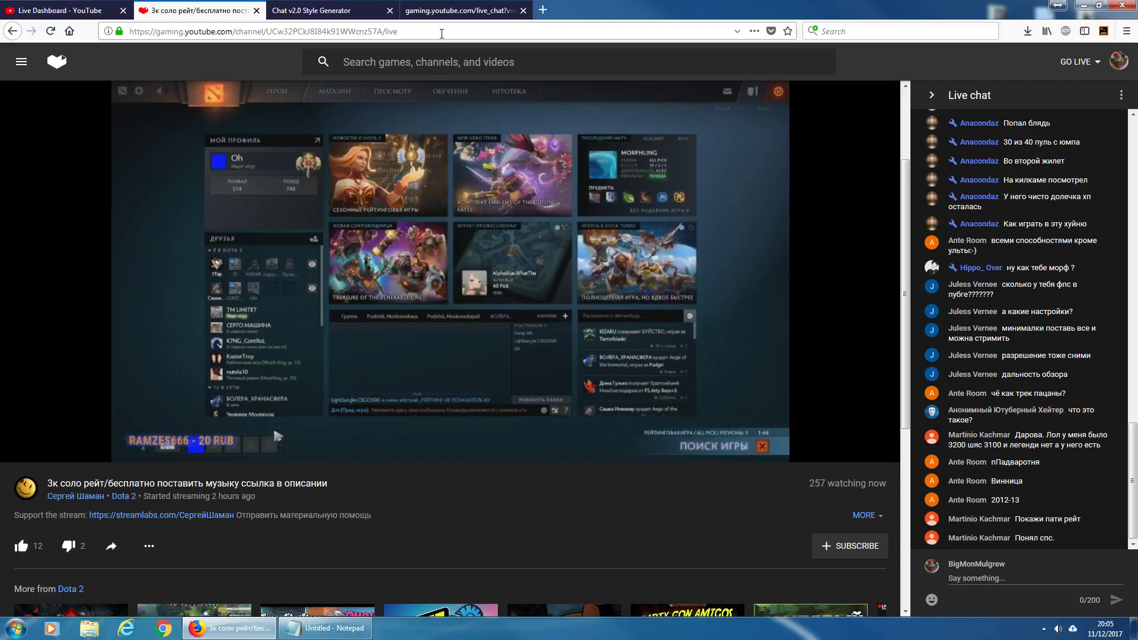
# - Copy this channel's /live address onto the second line in Notepad and dock the Notepad window beside the browser
pyautogui.click(386, 33)
pyautogui.hotkey('ctrl', 'c')
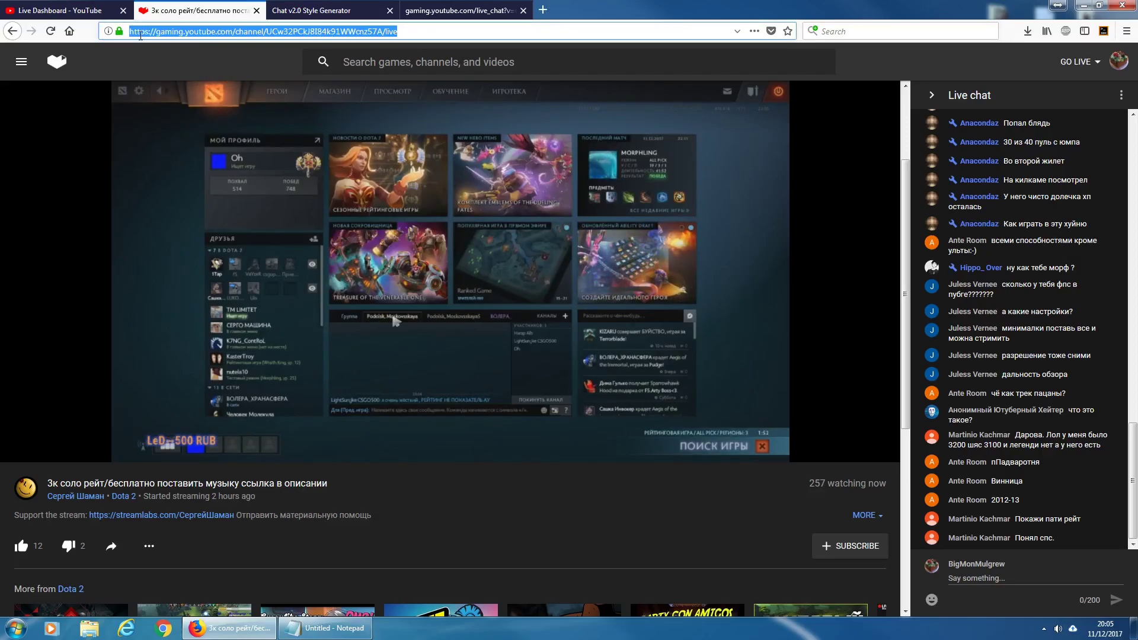
pyautogui.click(325, 628)
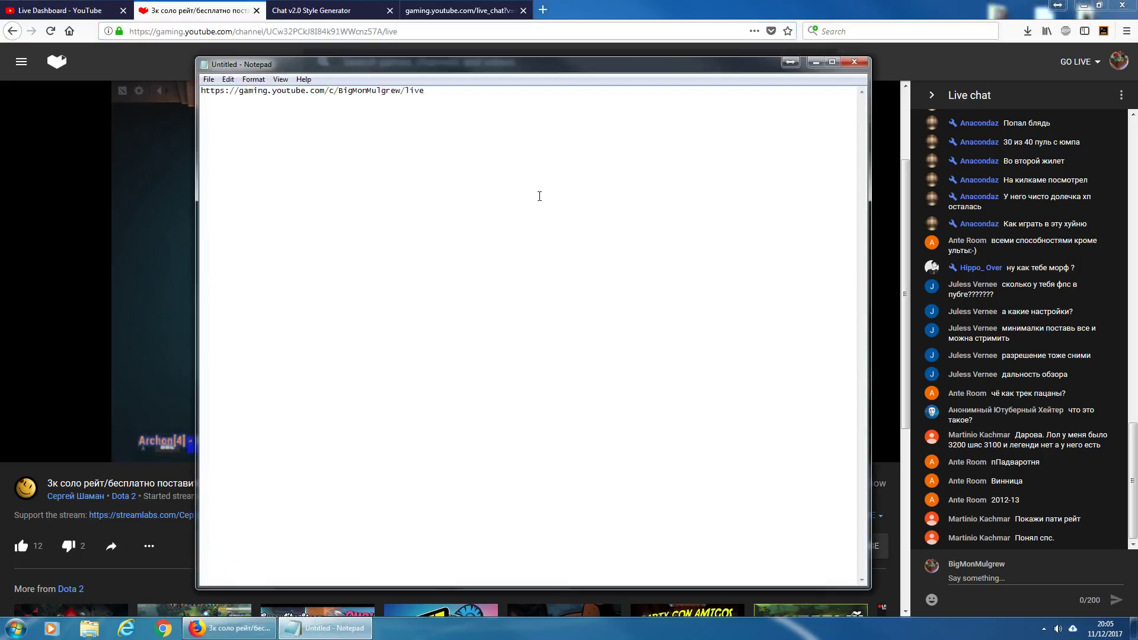
pyautogui.hotkey('ctrl', 'v')
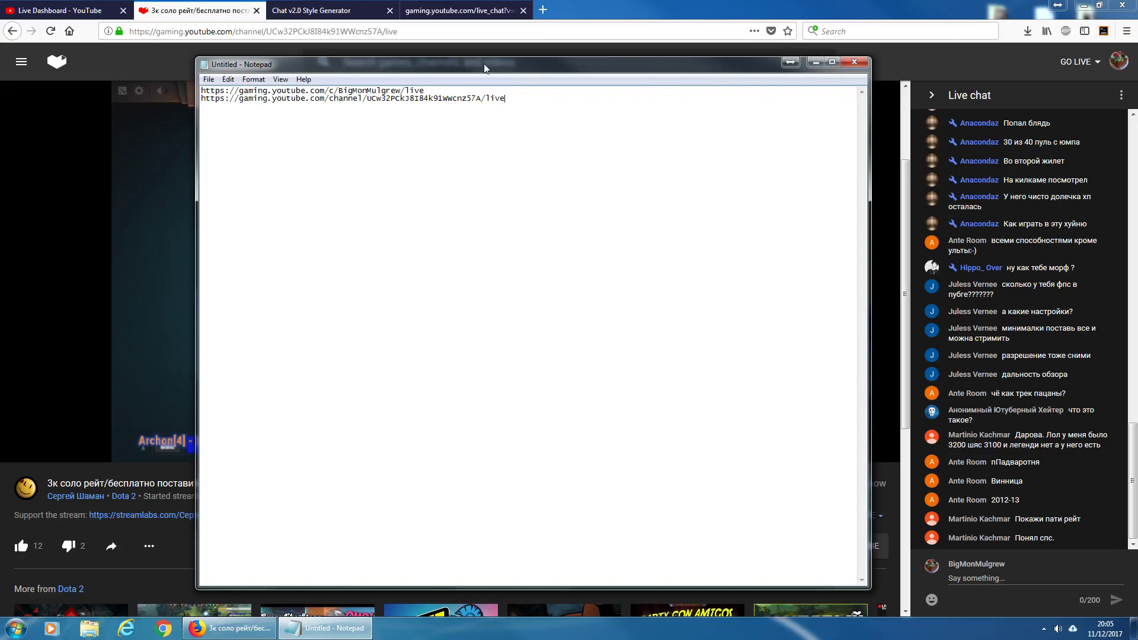
pyautogui.moveTo(261, 64); pyautogui.dragTo(1134, 190)
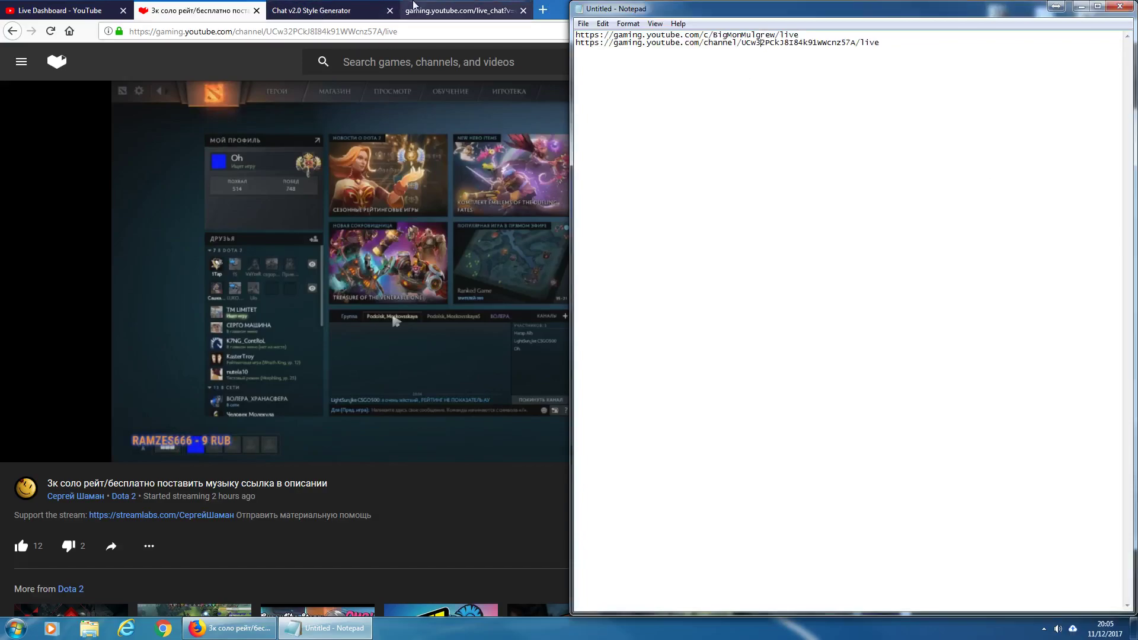
# - Load bigmond.co.uk/p/youtube_chat.php?channel= followed by the first /live link from Notepad in the live chat tab
pyautogui.click(424, 5)
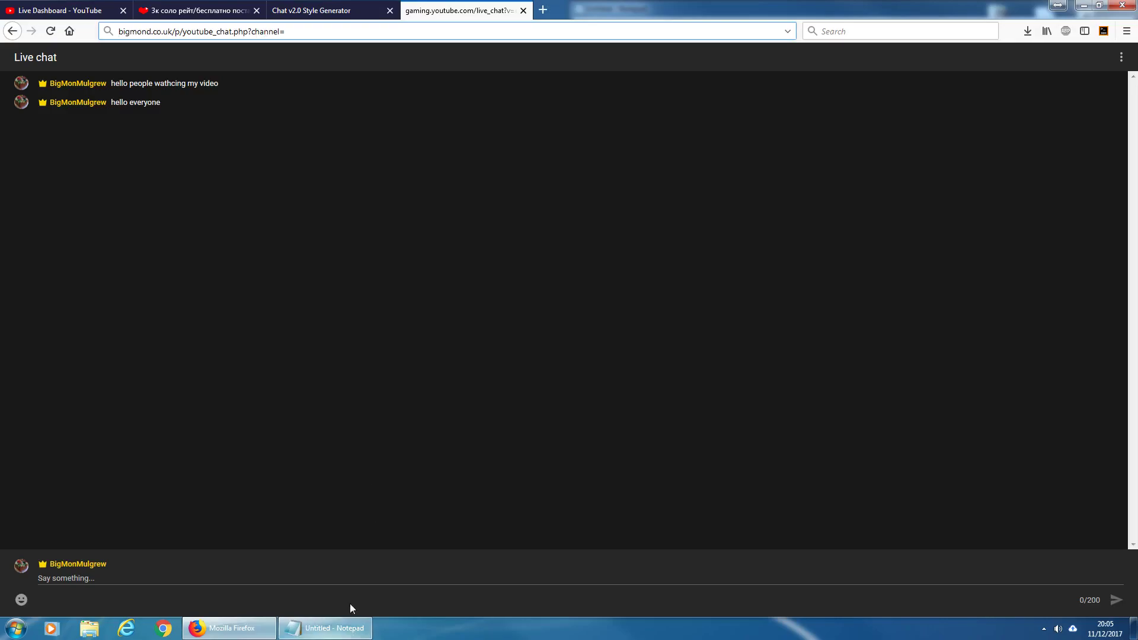
pyautogui.click(332, 628)
pyautogui.moveTo(807, 34); pyautogui.dragTo(516, 30)
pyautogui.hotkey('ctrl', 'c')
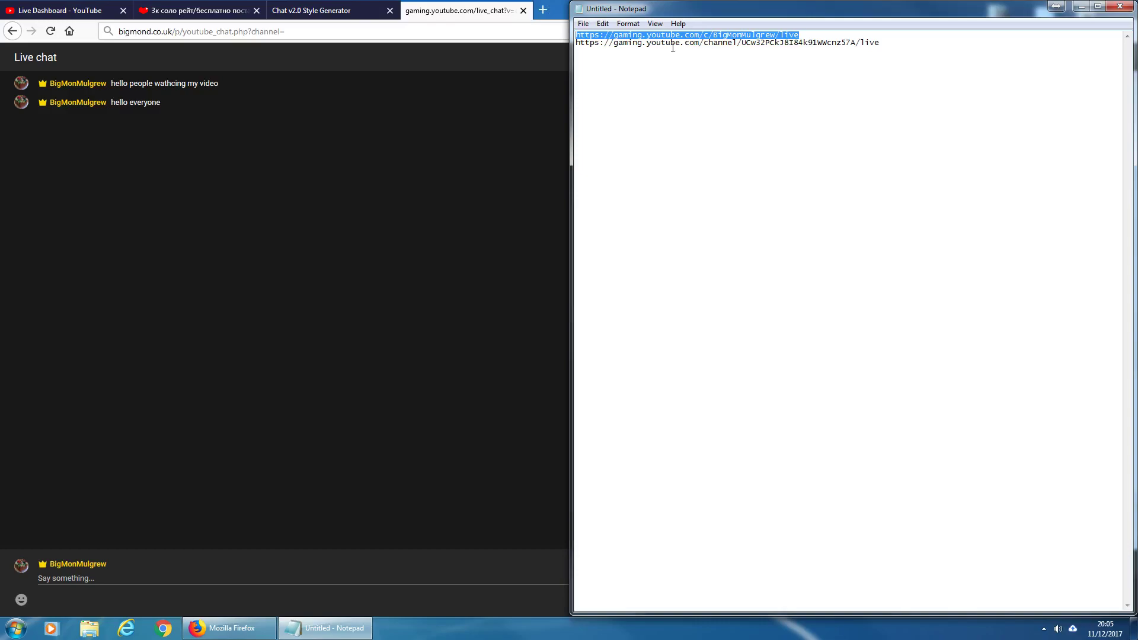
pyautogui.hotkey('alt', 'Tab')
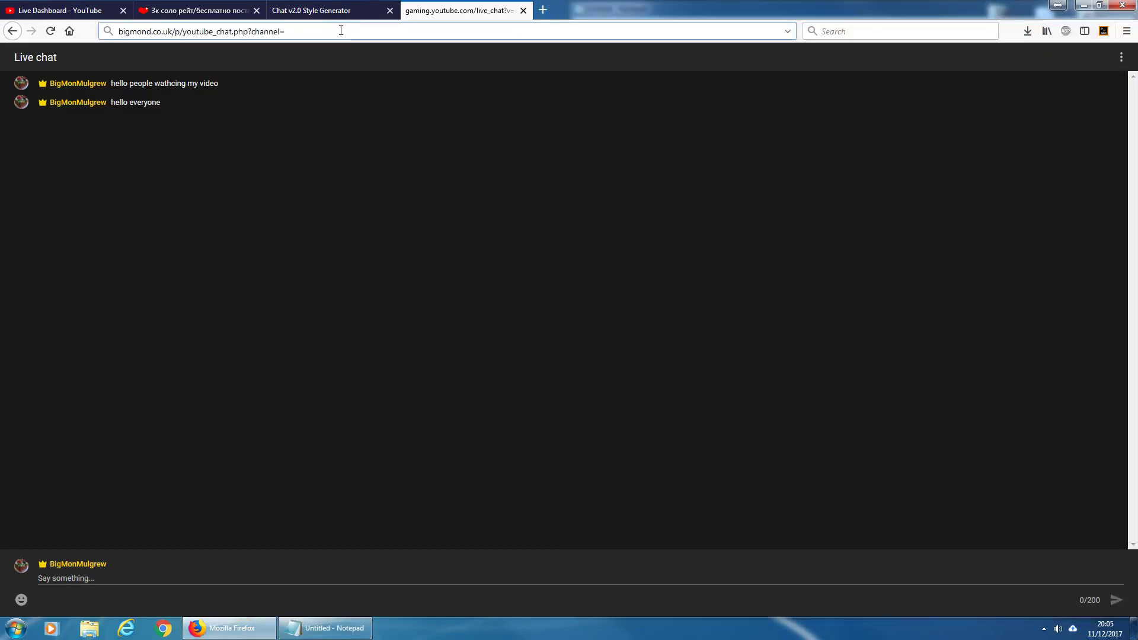
pyautogui.hotkey('ctrl', 'v')
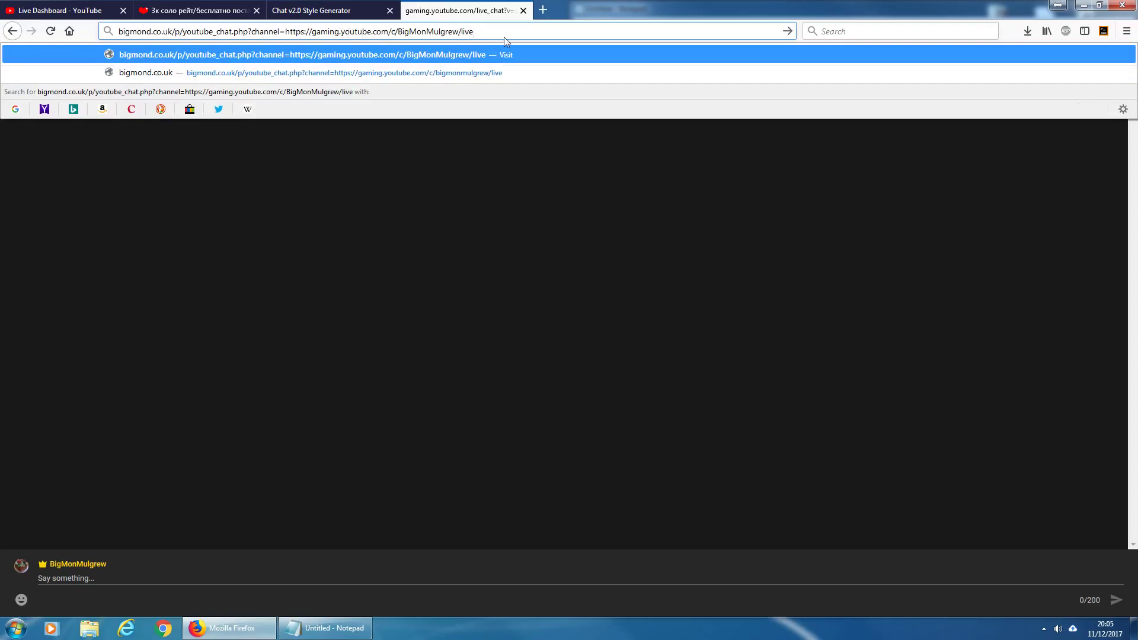
pyautogui.press('Return')
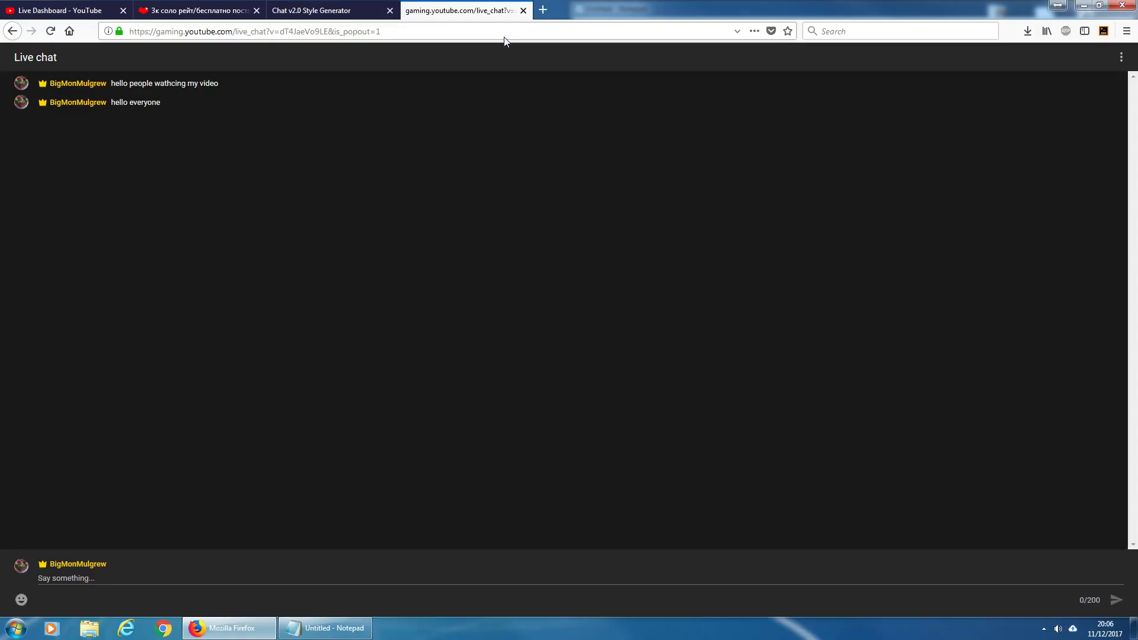
# - Enter bigmond.co.uk/p/youtube_chat.php?channel= as the address in a new browser tab, leaving the channel value empty
pyautogui.hotkey('ctrl', 't')
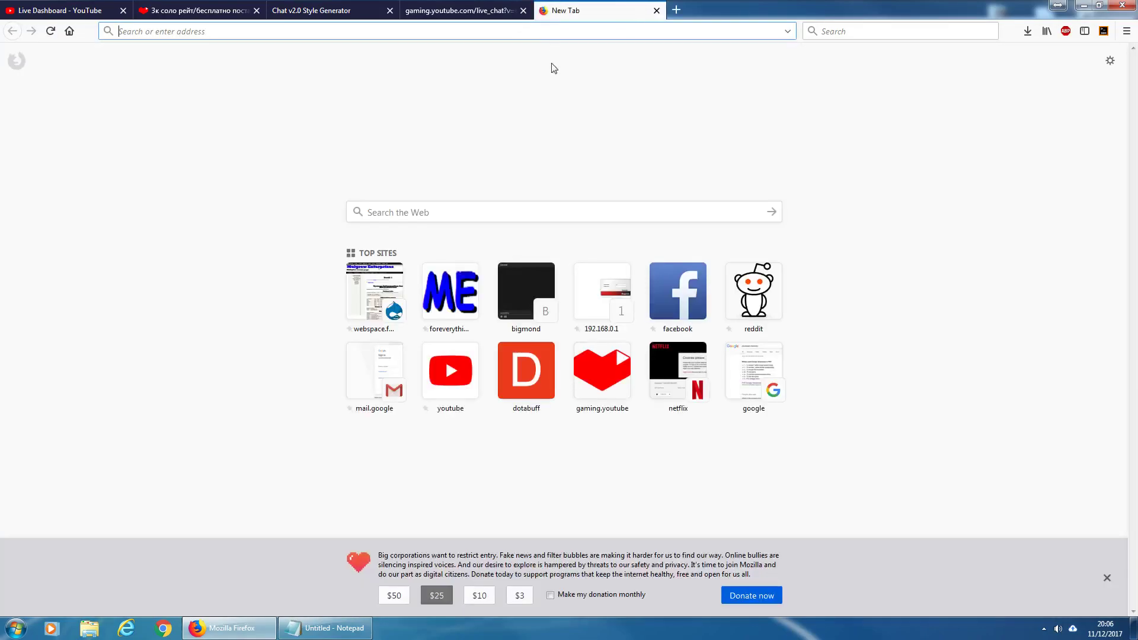
pyautogui.click(325, 628)
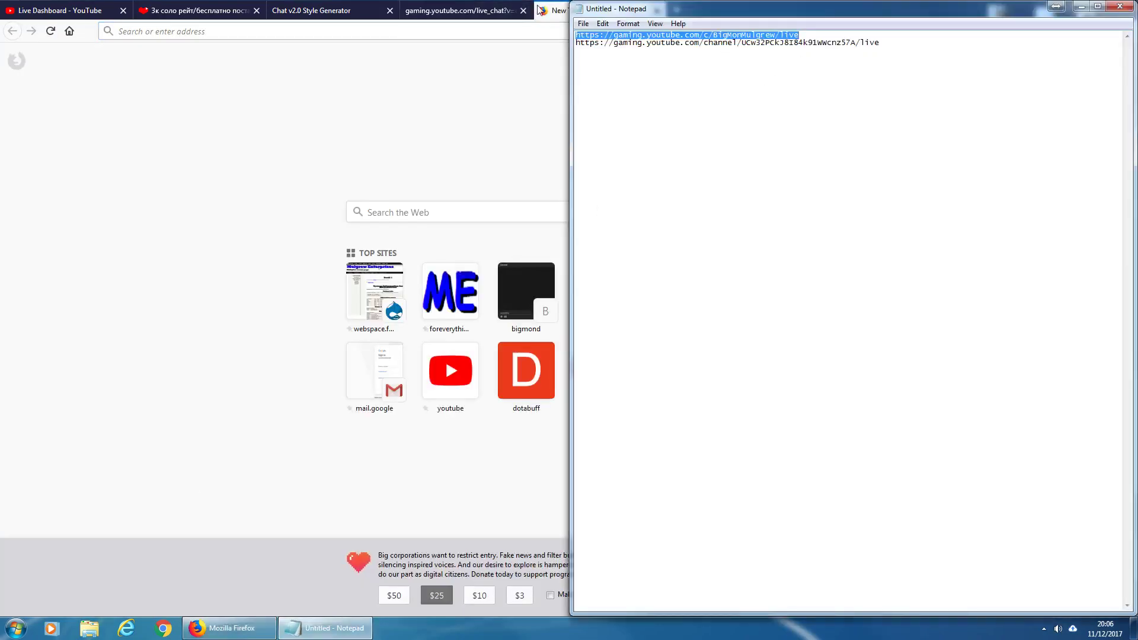
pyautogui.click(545, 27)
pyautogui.write('bigmon')
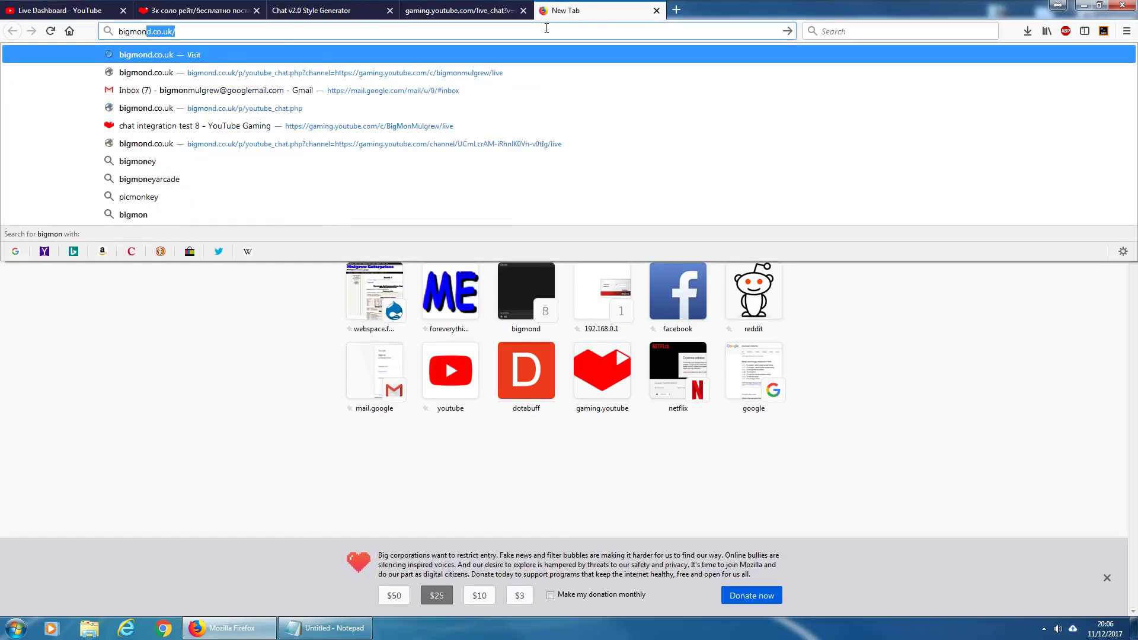
pyautogui.press('Return')
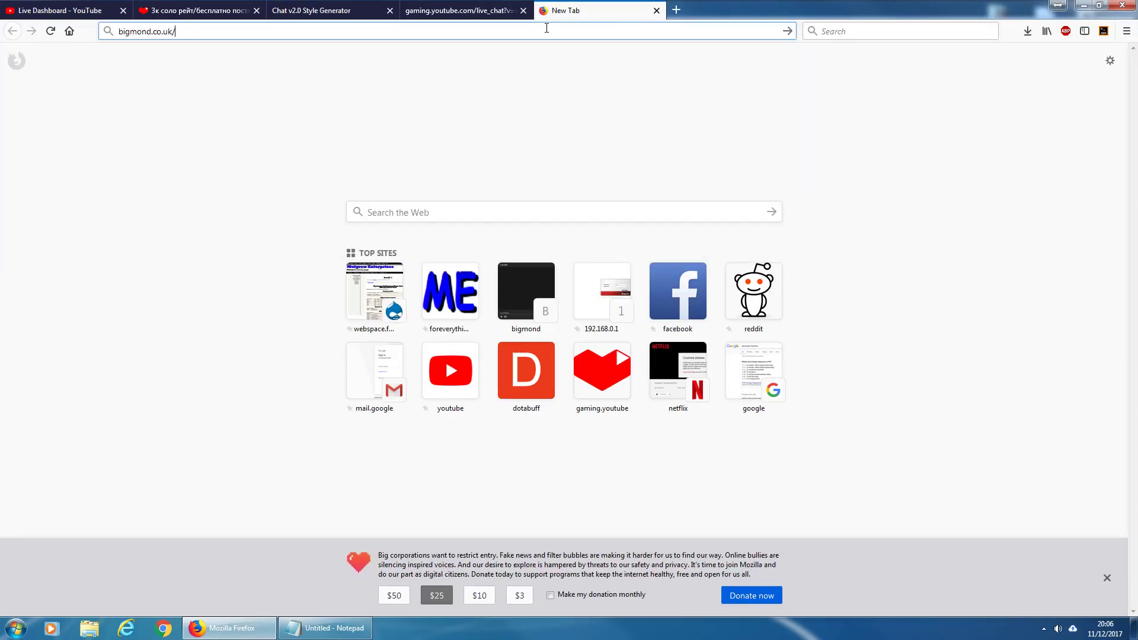
pyautogui.write('p')
pyautogui.press('Down')
pyautogui.press('Down')
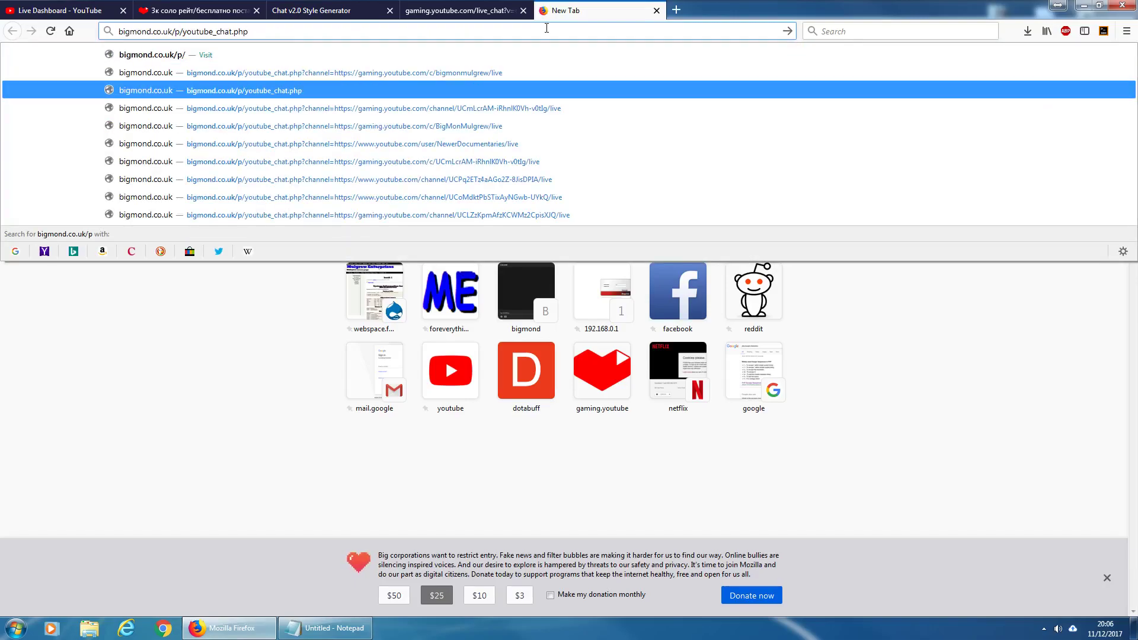
pyautogui.write('?channel=')
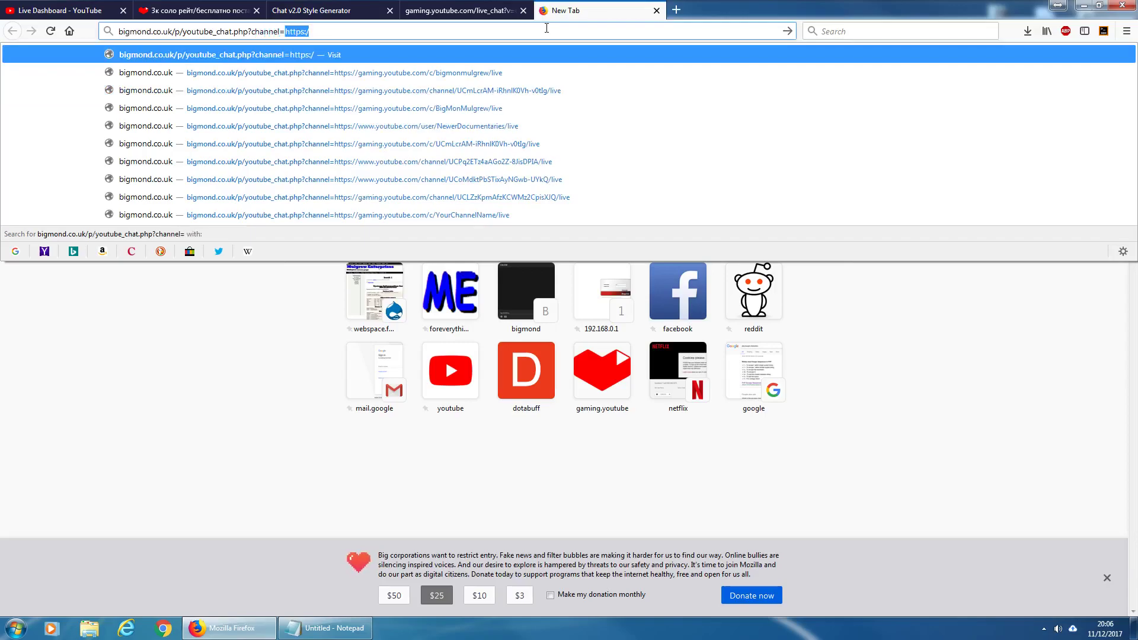
pyautogui.press('BackSpace')
pyautogui.hotkey('ctrl', 'v')
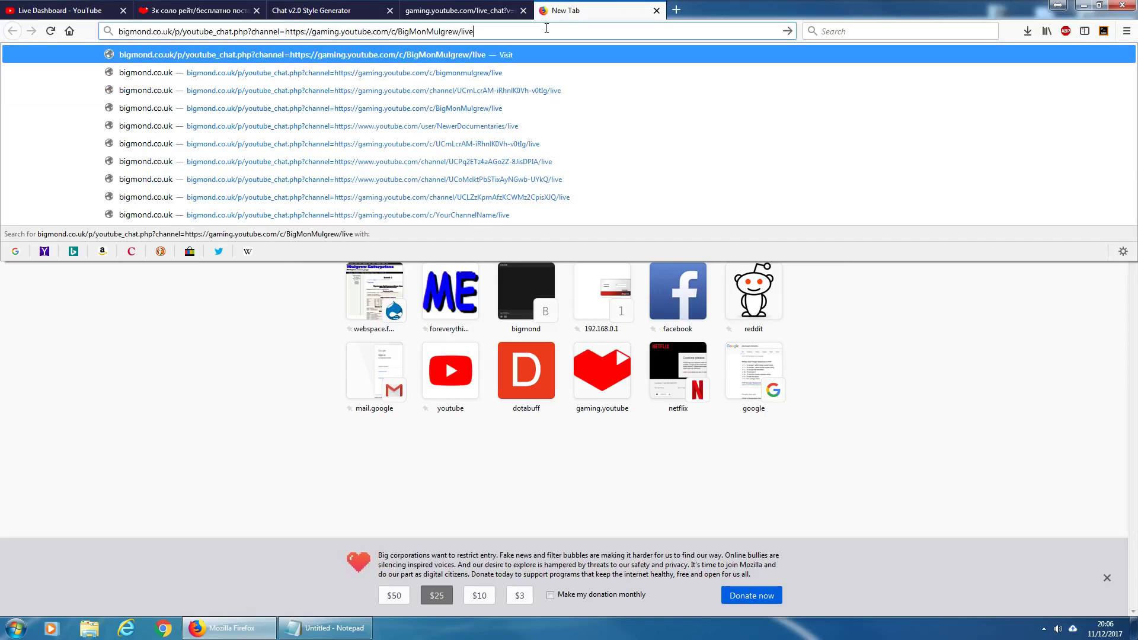
pyautogui.hotkey('ctrl', 'z')
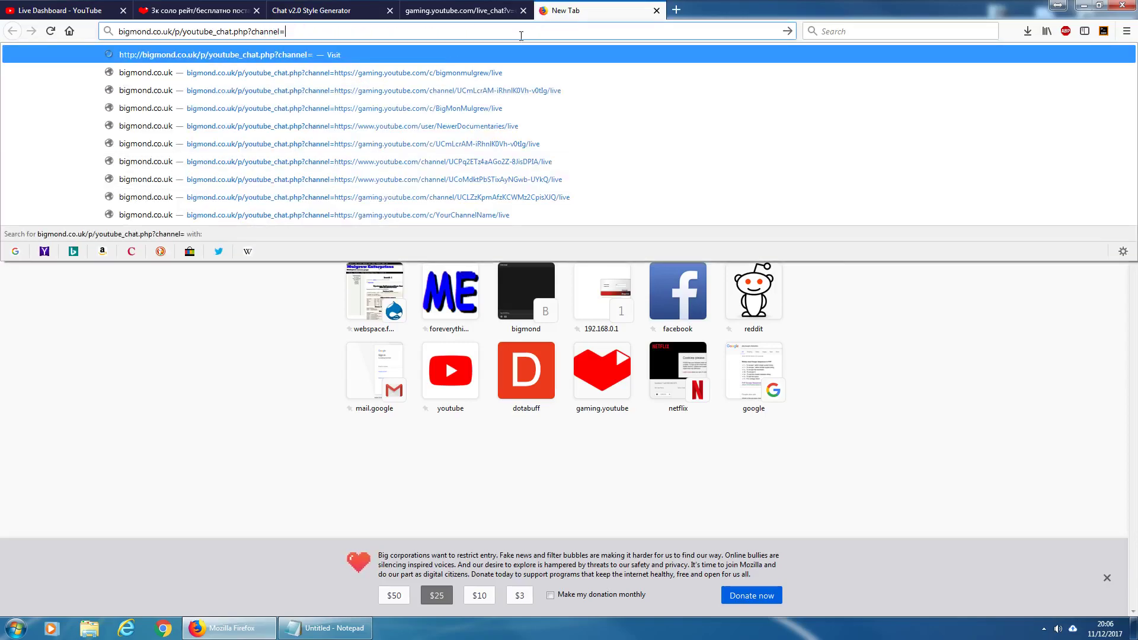
# - Append the second /live link from Notepad, gaming.youtube.com/channel/UCw32PCkJ8I84k91WWcnz57A/live, to the script address and load that channel's chat
pyautogui.hotkey('alt', 'Tab')
pyautogui.moveTo(880, 42); pyautogui.dragTo(524, 52)
pyautogui.click(339, 26)
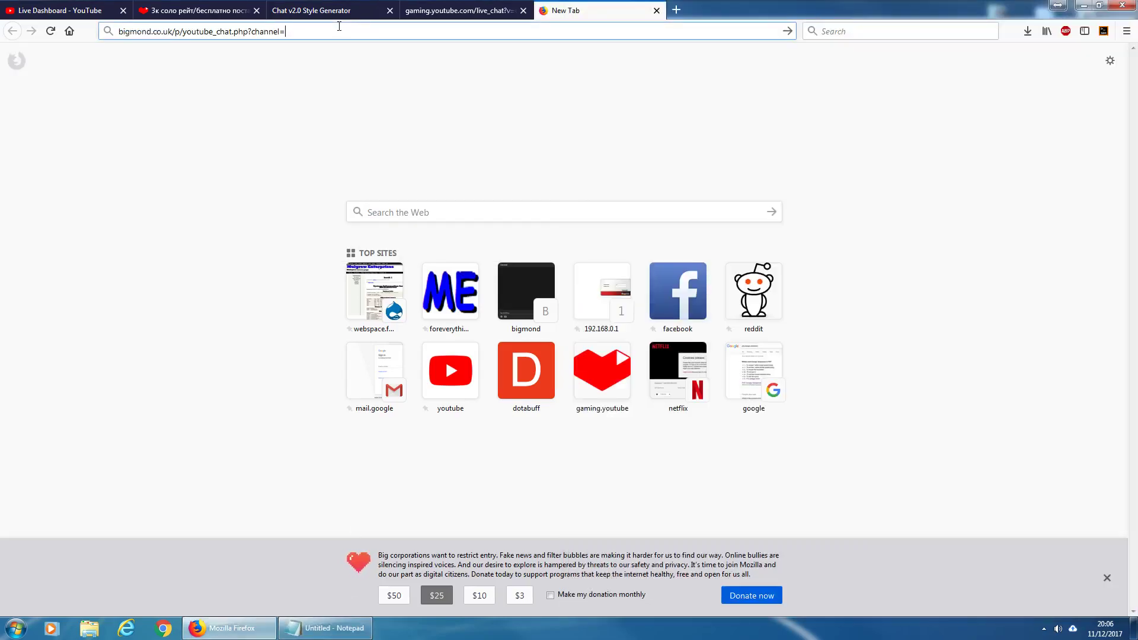
pyautogui.write('https://gaming.youtube.com/channel/UCw32PCkJ8I84k91WWcnz57A/live')
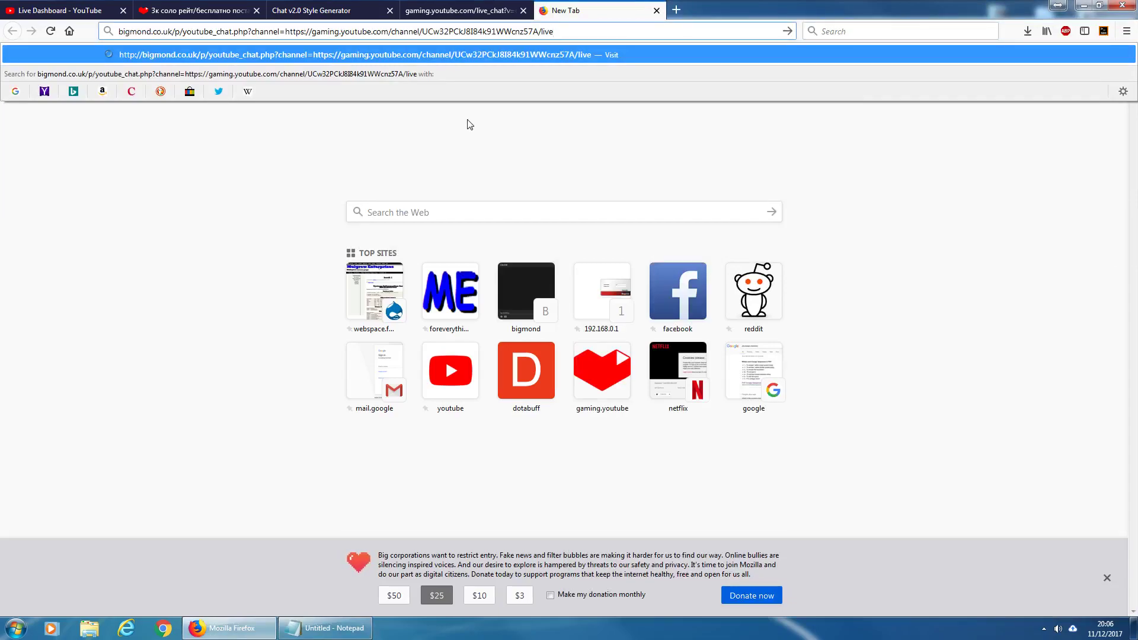
pyautogui.press('Return')
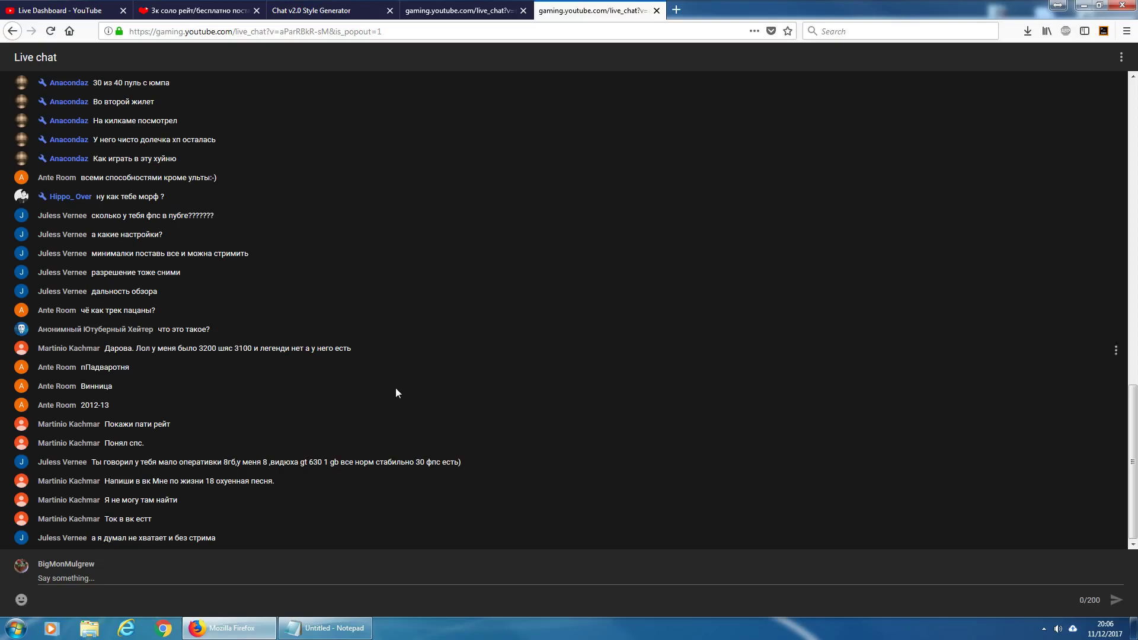
# - In the first live chat tab, recall the bigmond.co.uk chat script address with the streamer's own /live link and copy it
pyautogui.click(515, 5)
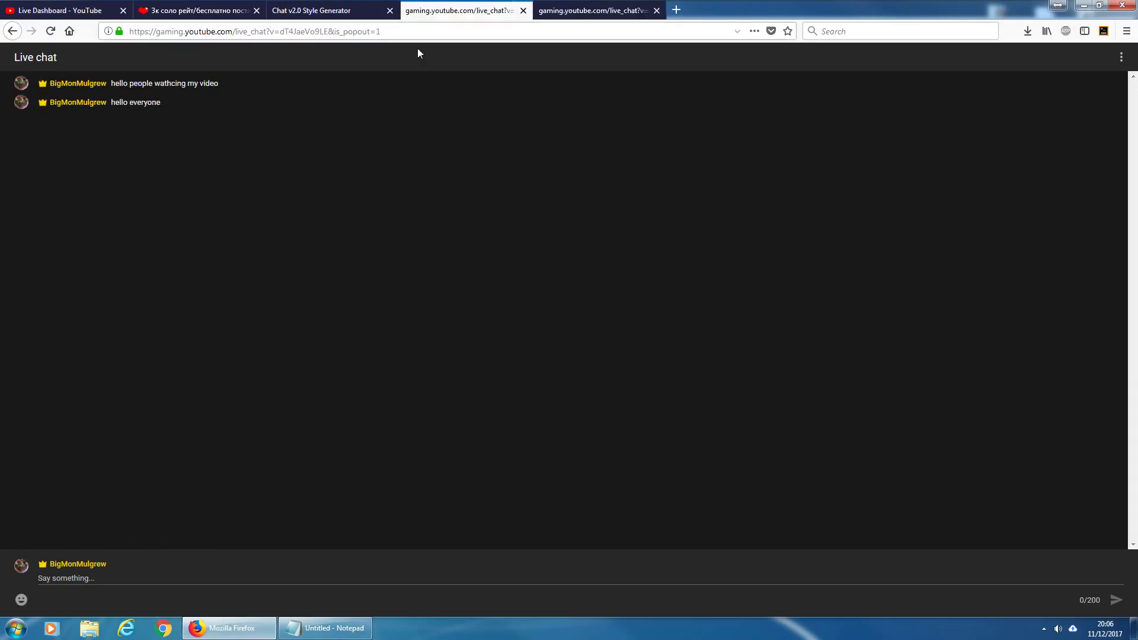
pyautogui.click(383, 30)
pyautogui.click(401, 30)
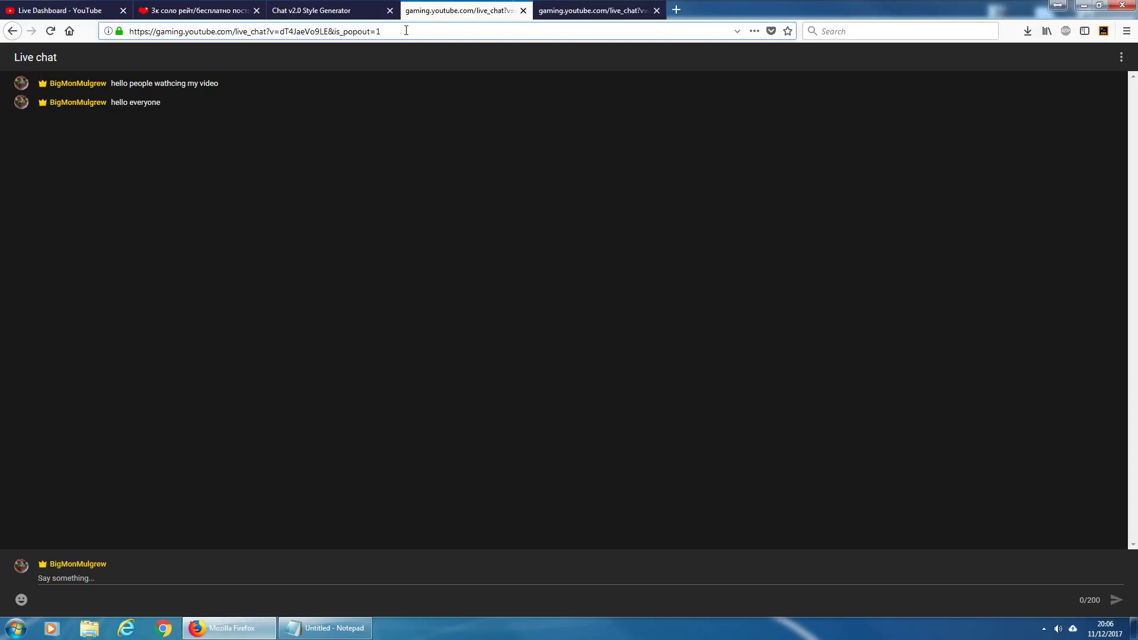
pyautogui.moveTo(406, 31); pyautogui.dragTo(108, 31)
pyautogui.write('bigo')
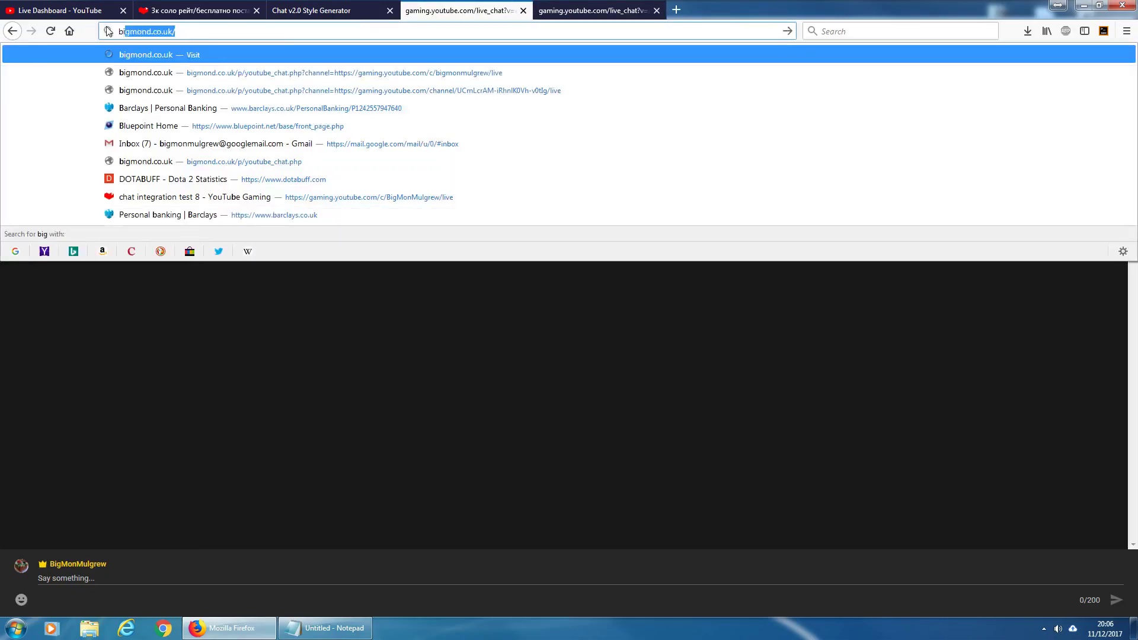
pyautogui.press('BackSpace')
pyautogui.press('BackSpace')
pyautogui.press('Down')
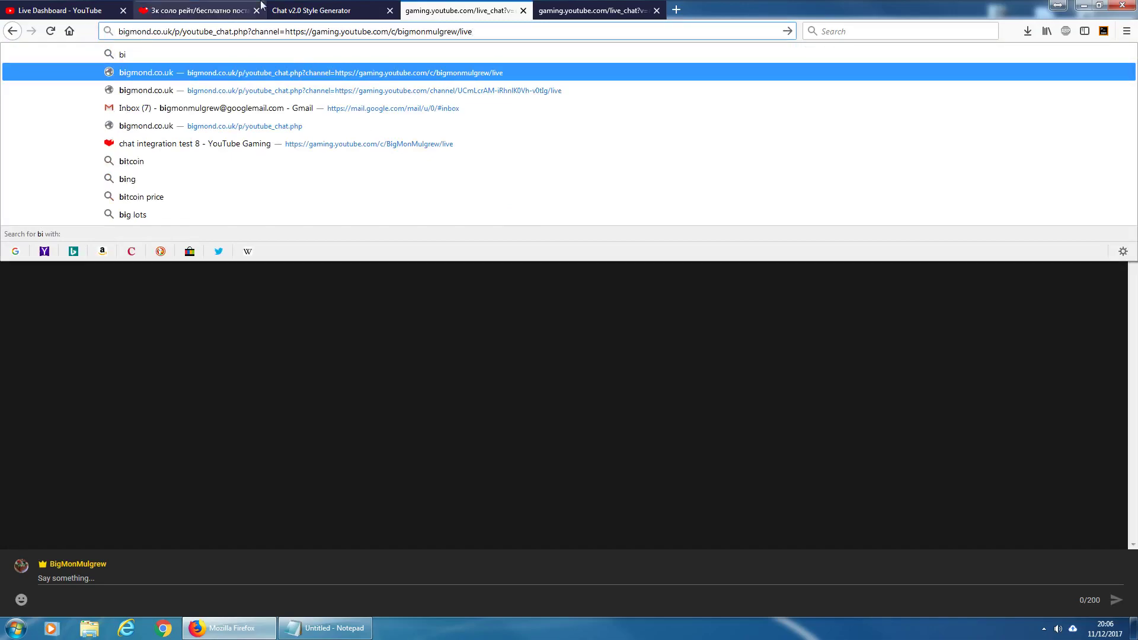
pyautogui.moveTo(486, 30); pyautogui.dragTo(106, 31)
pyautogui.hotkey('ctrl', 'c')
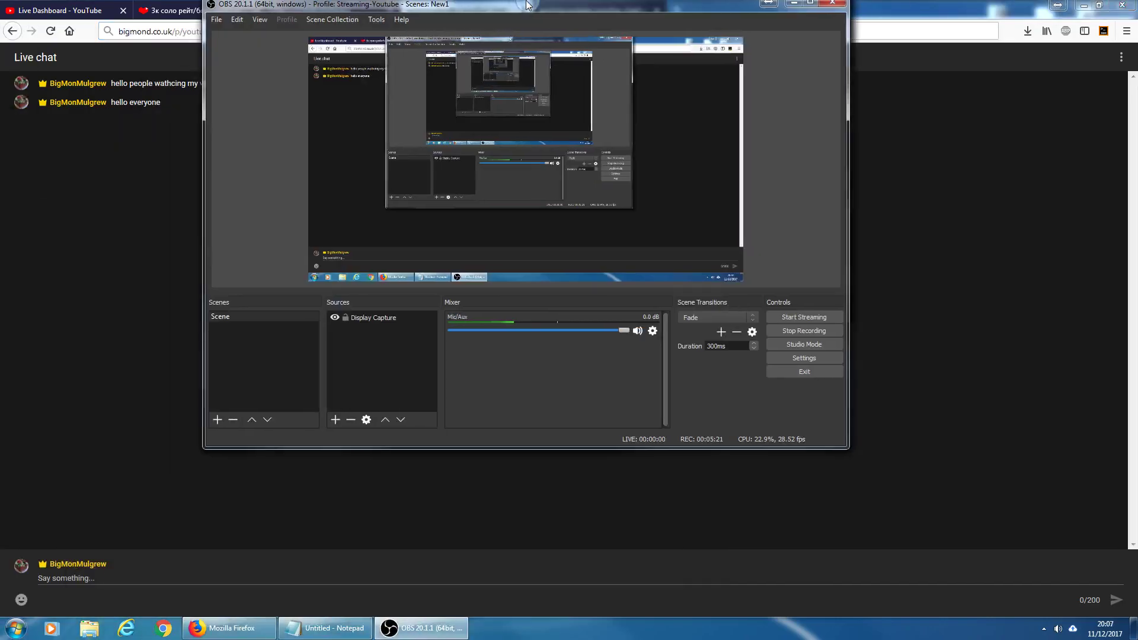
# - Switch to OBS, maximize its window and add a new BrowserSource to the scene under the default name
pyautogui.doubleClick(526, 5)
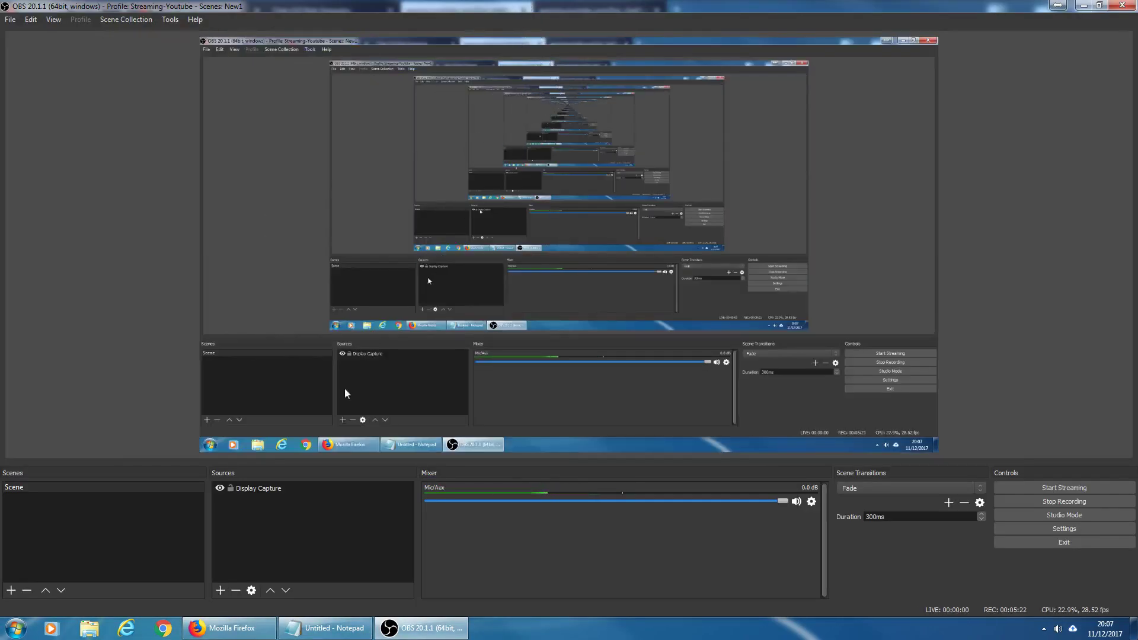
pyautogui.click(267, 480)
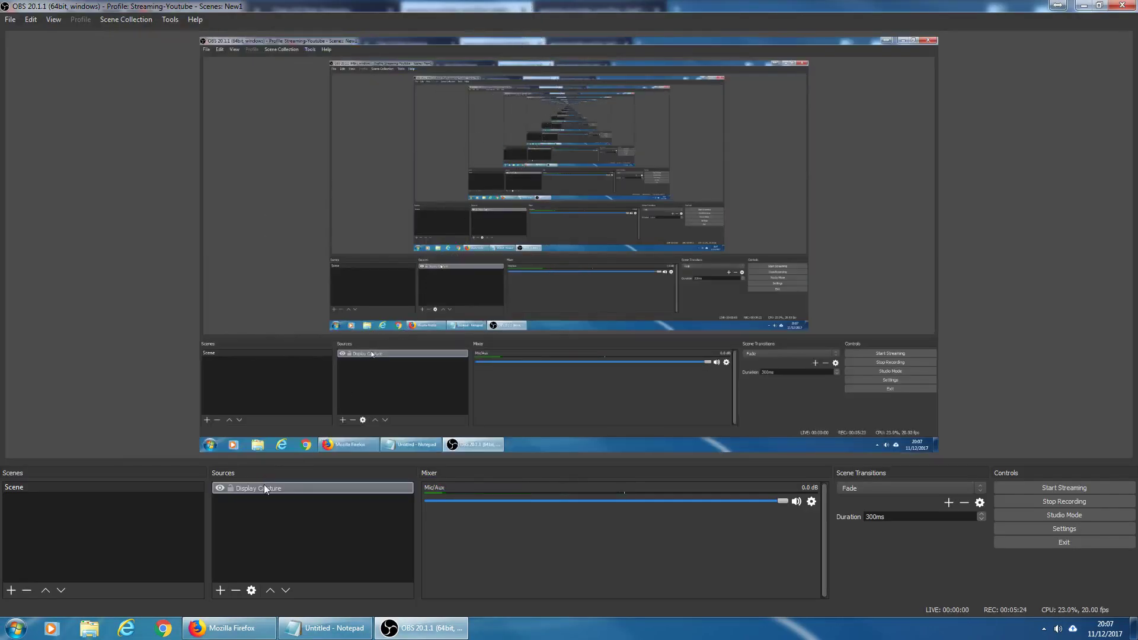
pyautogui.click(242, 533)
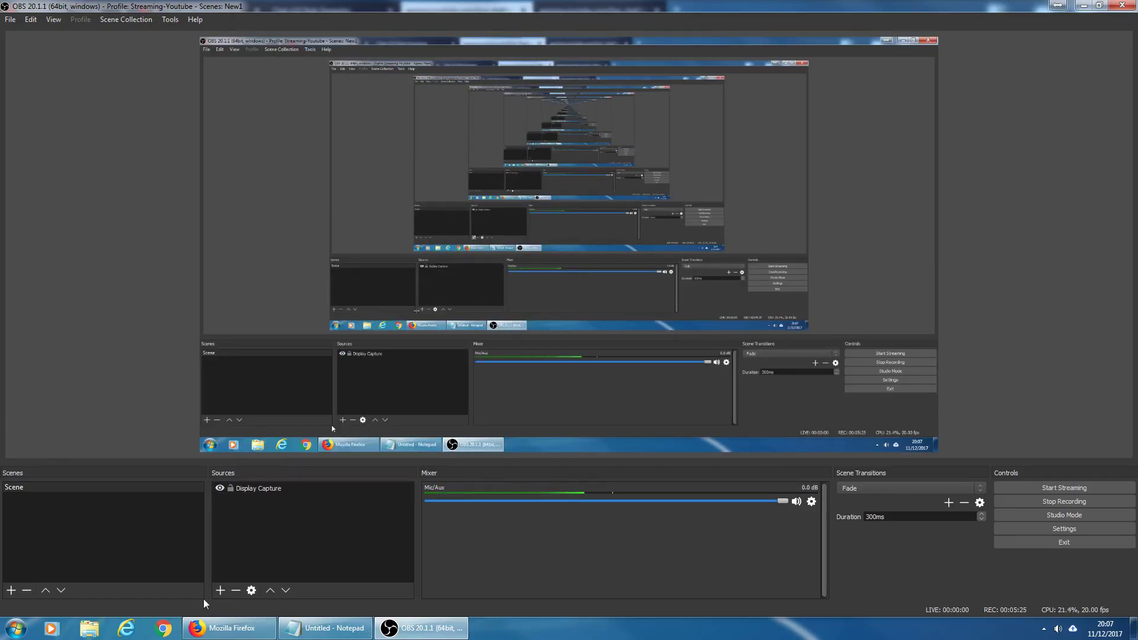
pyautogui.click(220, 592)
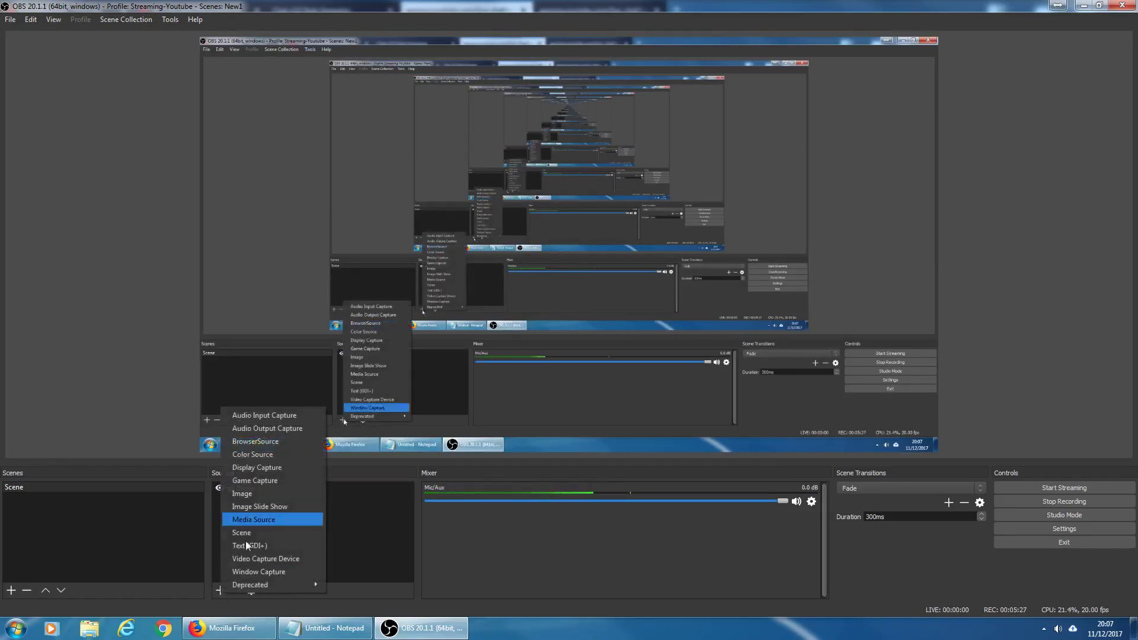
pyautogui.click(268, 443)
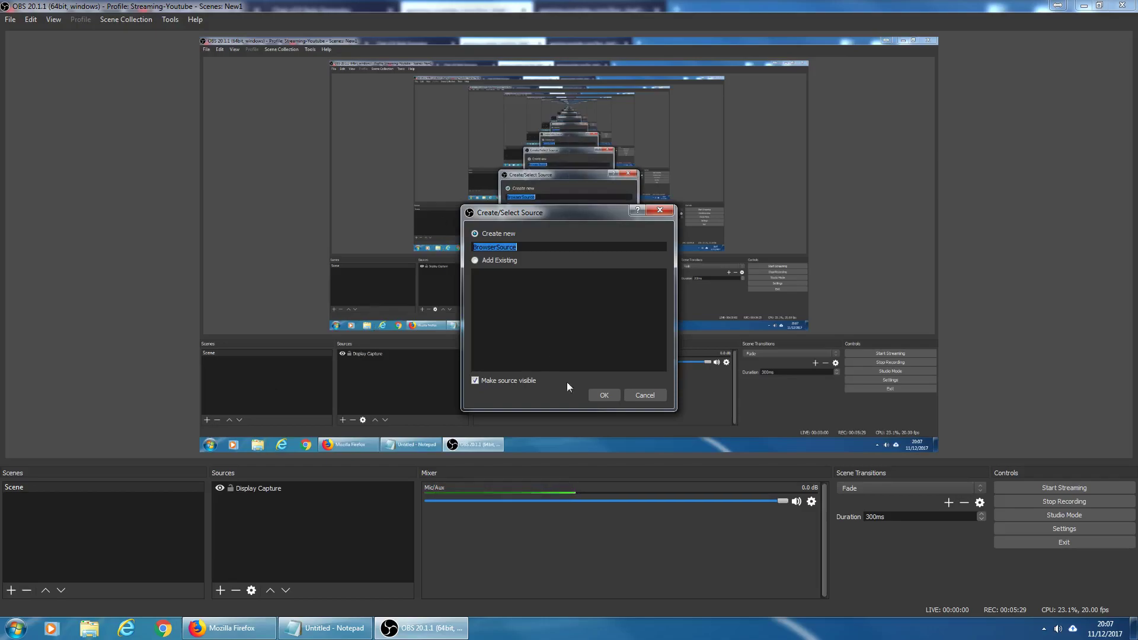
pyautogui.click(611, 392)
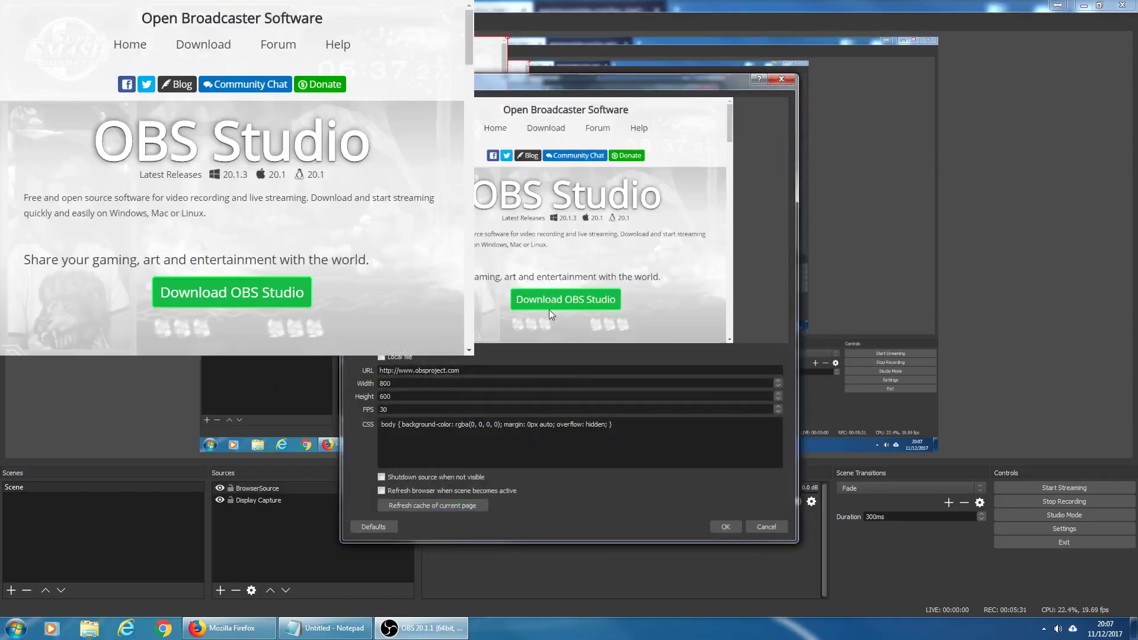
# - Replace the browser source's URL with the copied bigmond.co.uk chat script address and accept the properties
pyautogui.moveTo(539, 90); pyautogui.dragTo(785, 60)
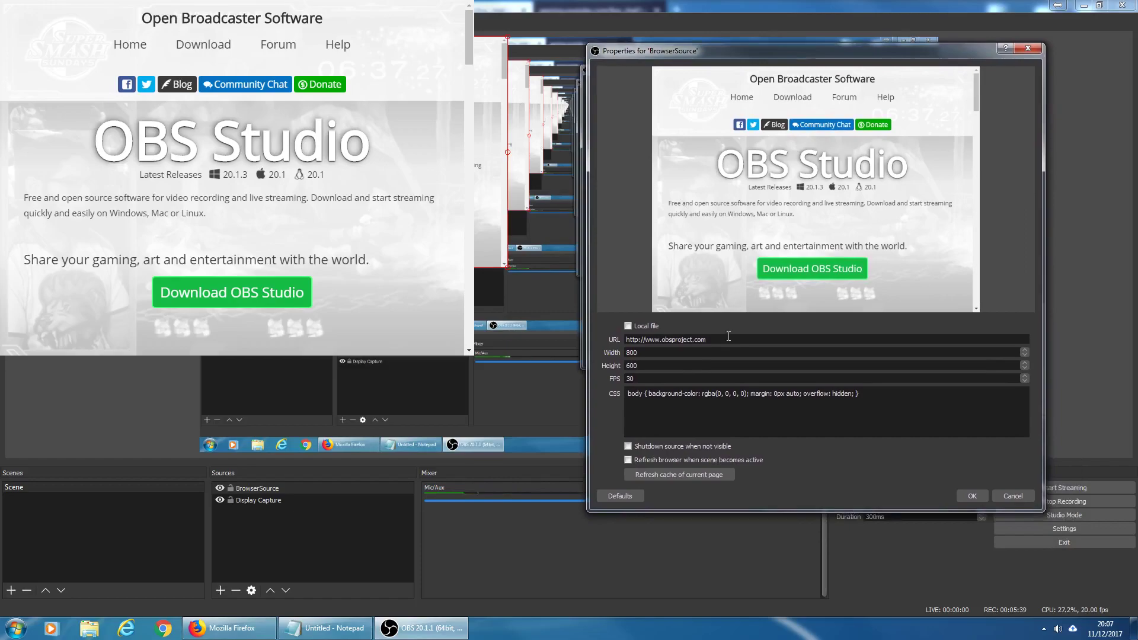
pyautogui.moveTo(728, 339); pyautogui.dragTo(572, 339)
pyautogui.hotkey('ctrl', 'v')
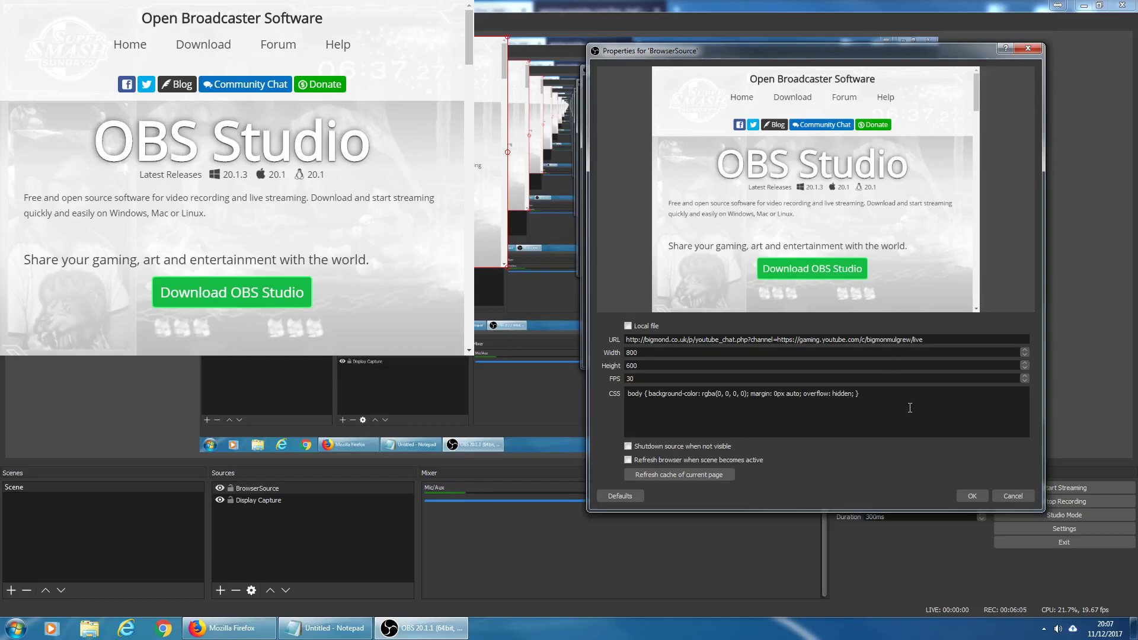
pyautogui.click(973, 495)
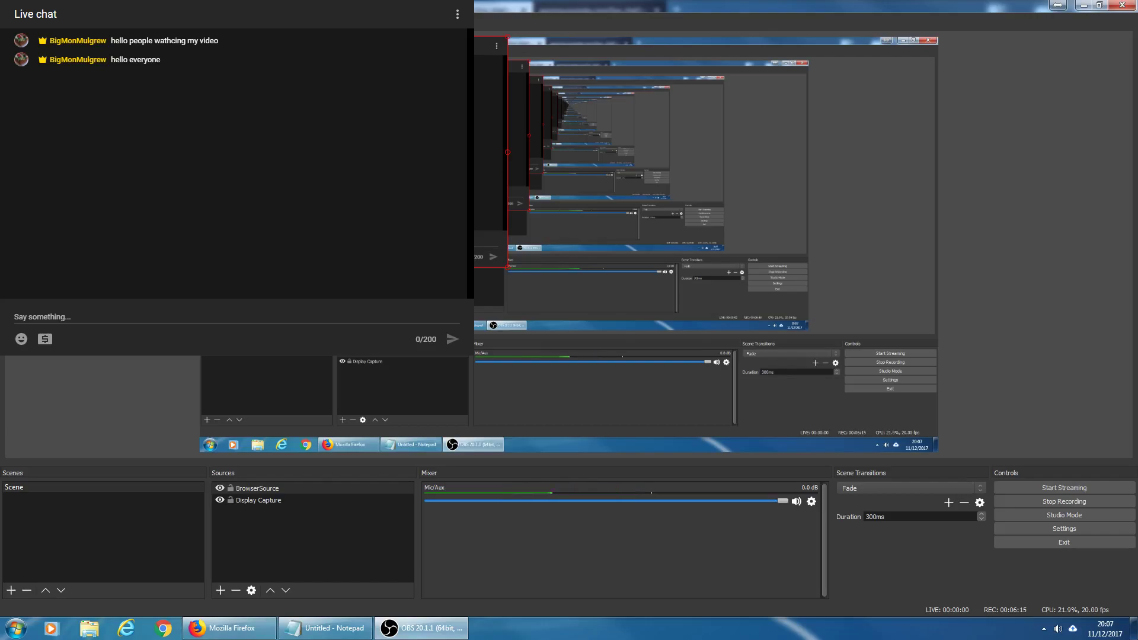
# - Switch to Firefox, dock its window beside OBS and open the Chat v2.0 Style Generator page at chatv2.septapus.com
pyautogui.moveTo(229, 635)
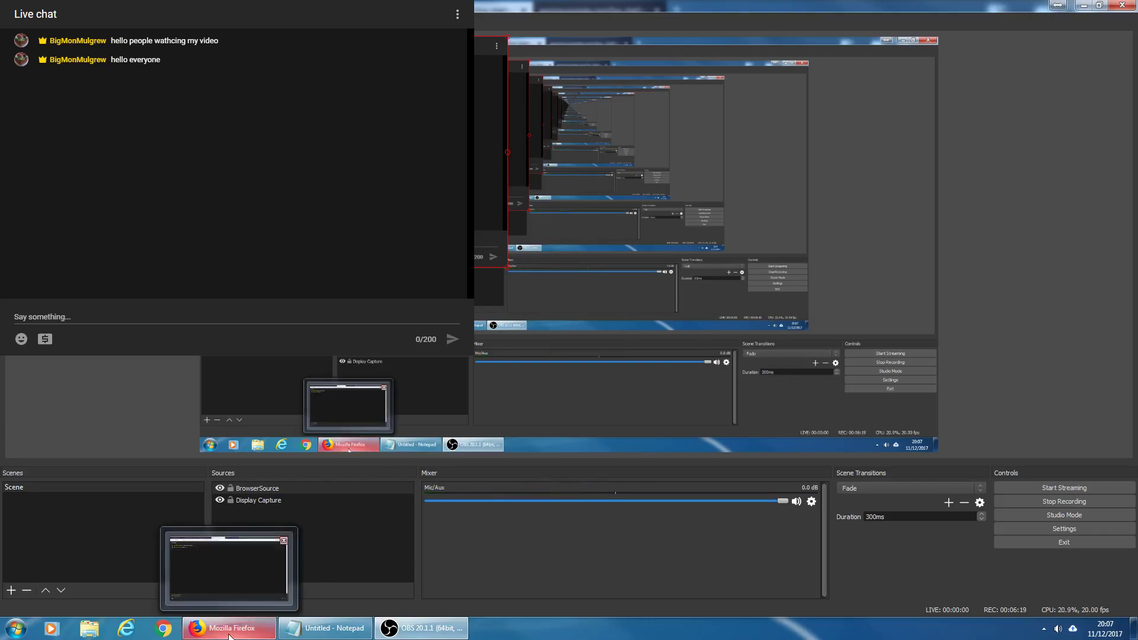
pyautogui.click(230, 633)
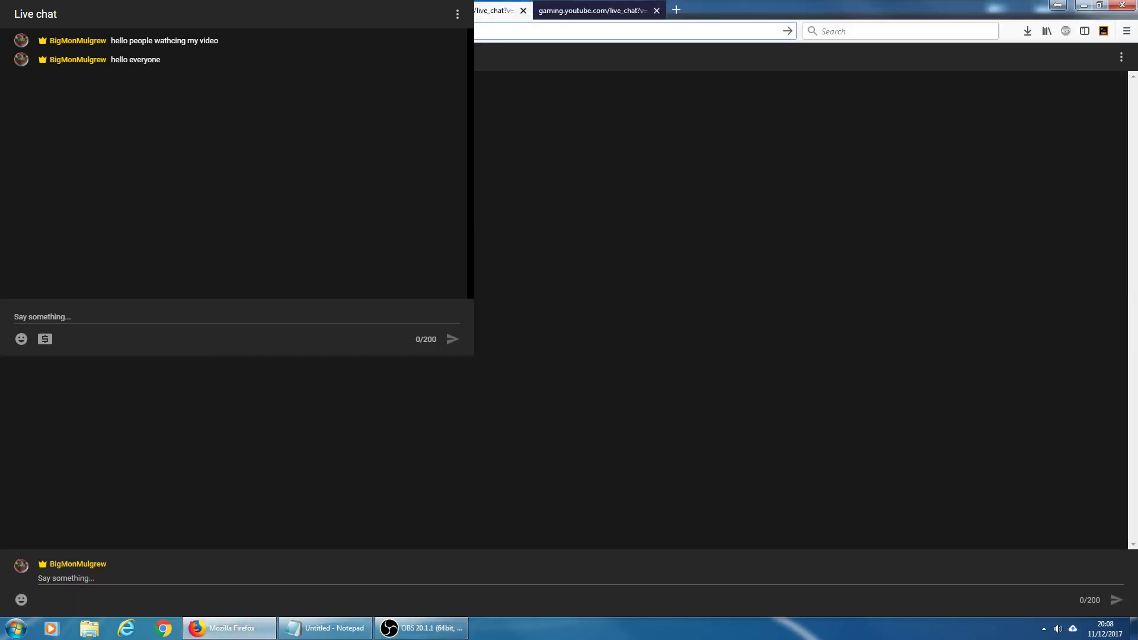
pyautogui.moveTo(721, 6); pyautogui.dragTo(1135, 189)
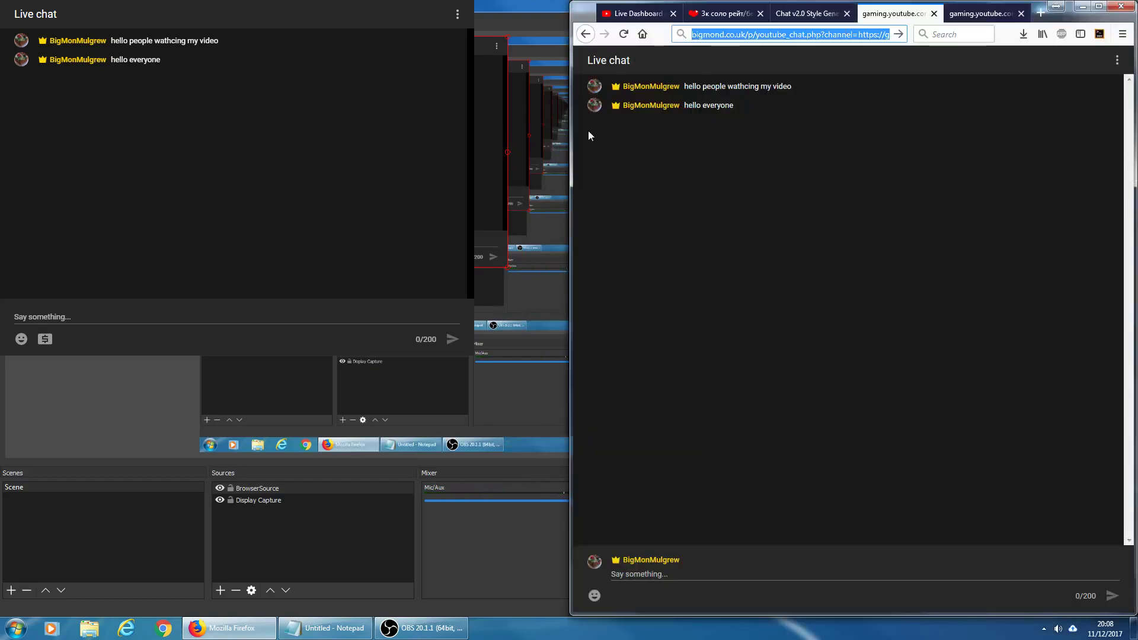
pyautogui.click(503, 267)
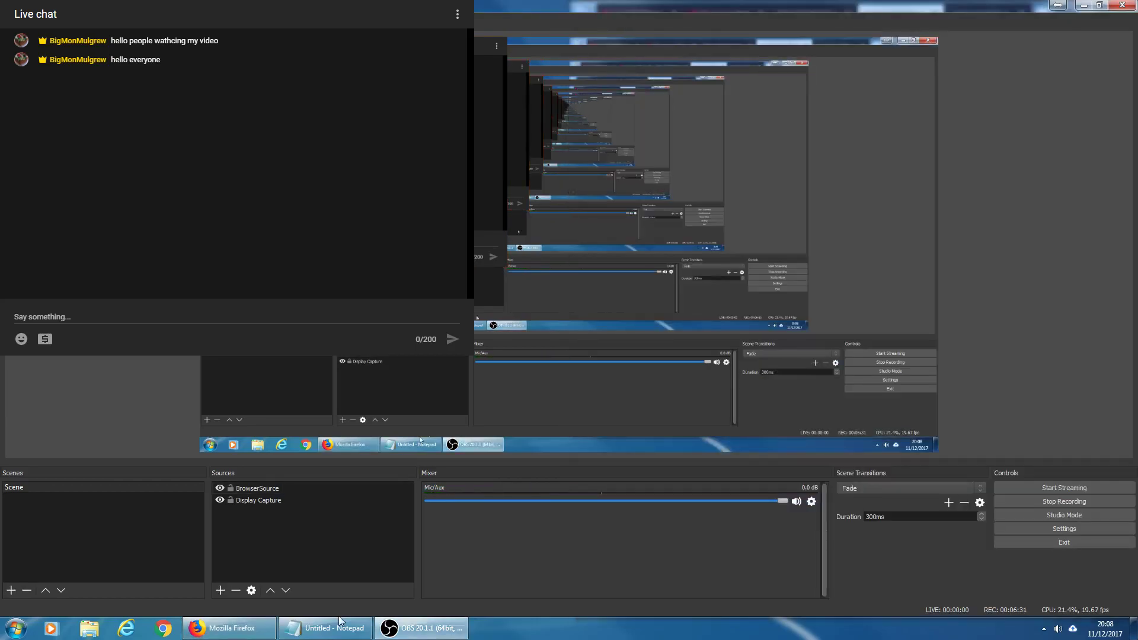
pyautogui.click(228, 627)
pyautogui.click(791, 13)
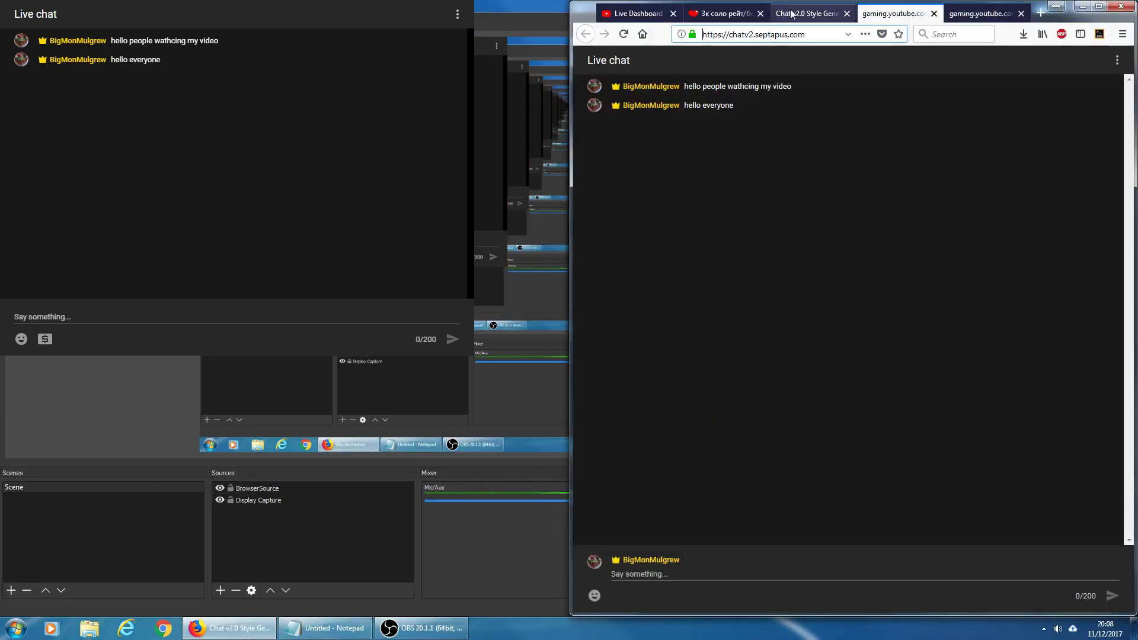
# - Bring up the Chat v2.0 Style Generator page and widen the Firefox window so its settings sit beside the example chat
pyautogui.click(729, 30)
pyautogui.click(704, 34)
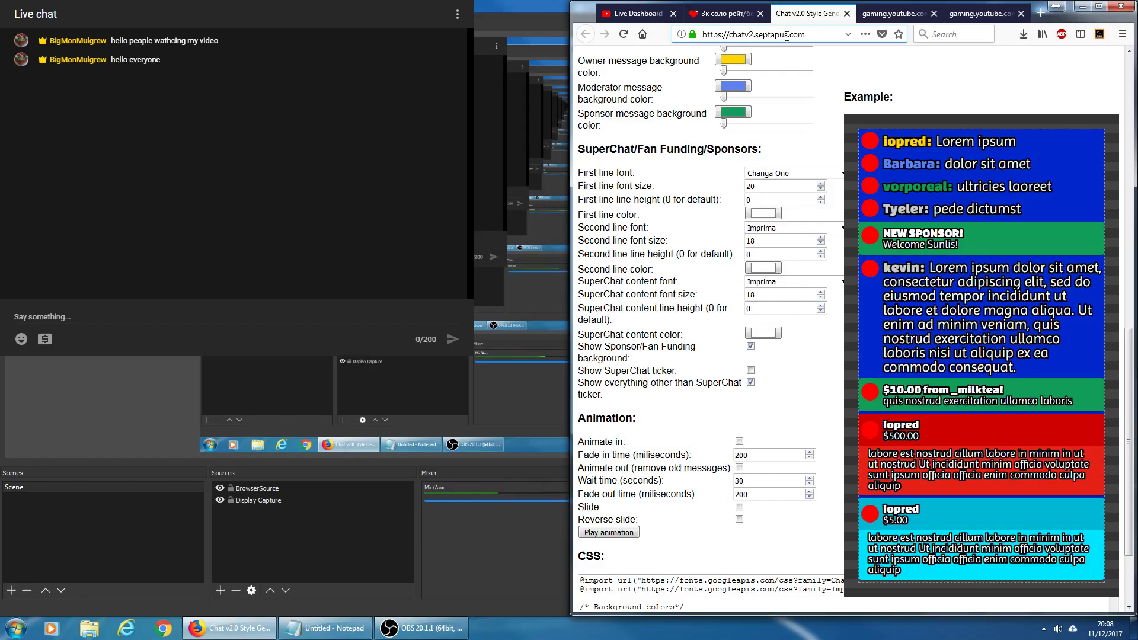
pyautogui.doubleClick(828, 33)
pyautogui.moveTo(571, 145); pyautogui.dragTo(453, 144)
pyautogui.scroll(10, 579, 199)
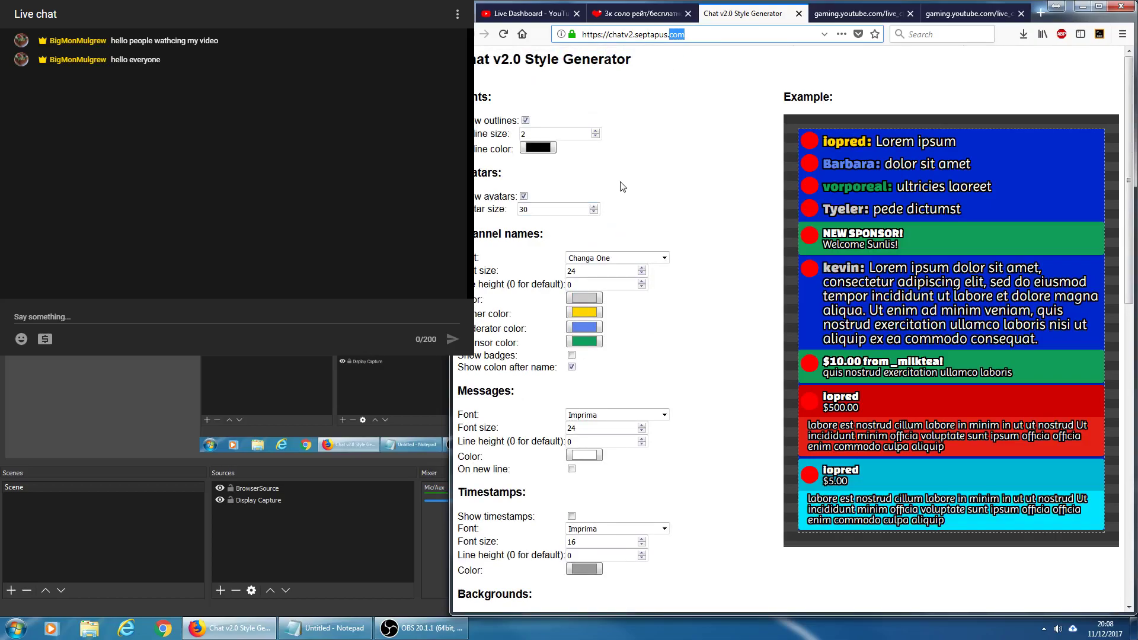
# - Make the chat's background color fully transparent by reducing its opacity to zero in the Backgrounds settings
pyautogui.scroll(-3, 622, 189)
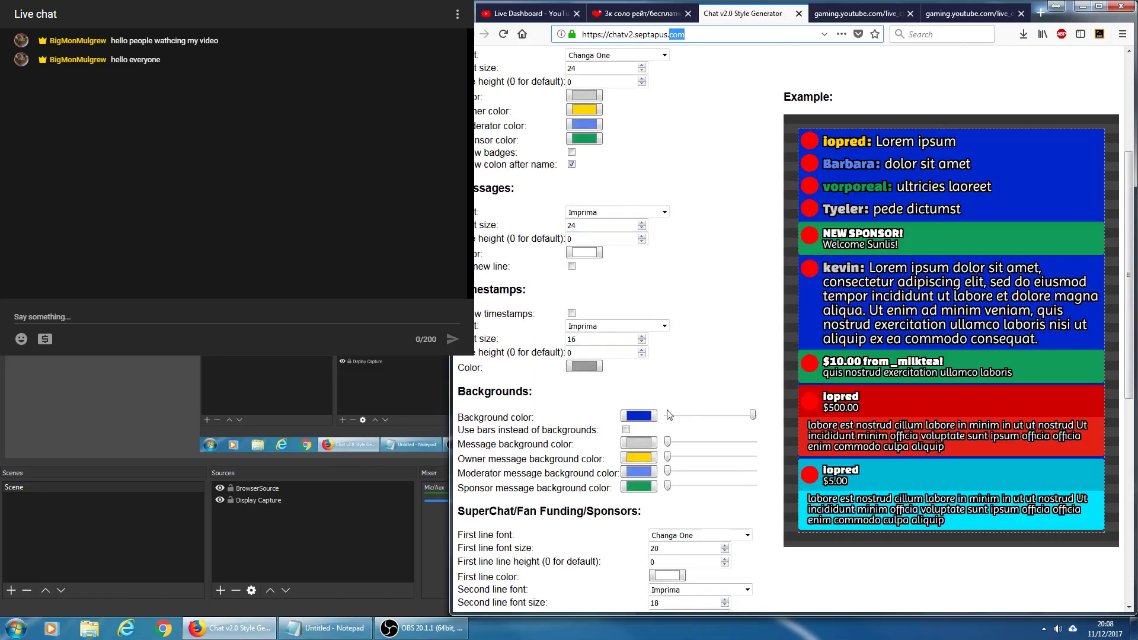
pyautogui.click(751, 416)
pyautogui.scroll(-6, 660, 270)
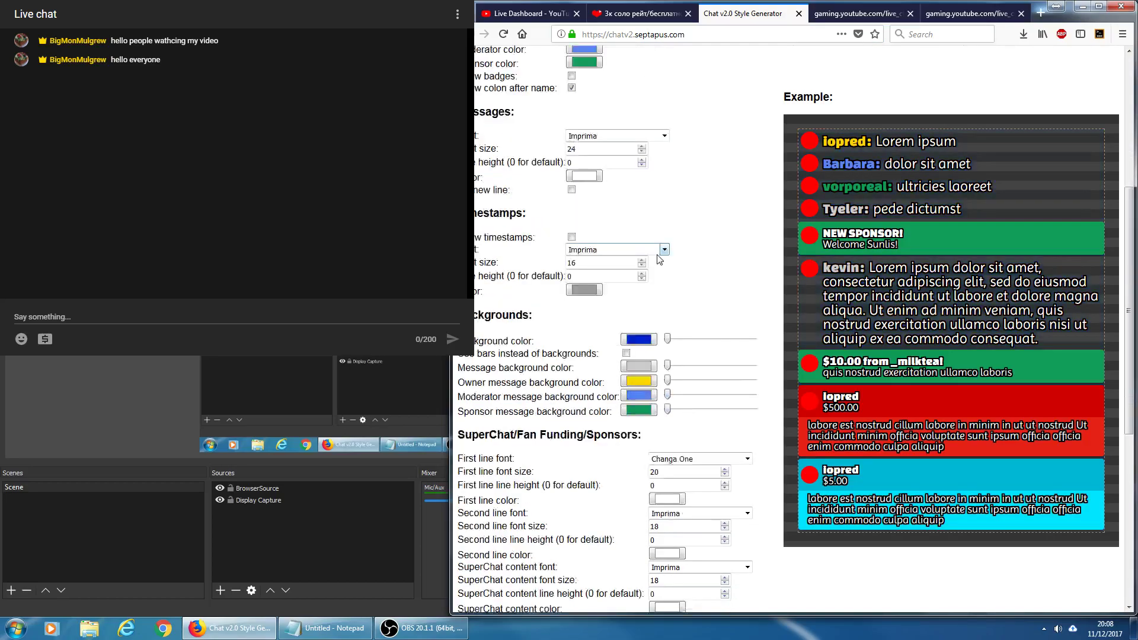
pyautogui.scroll(-1, 659, 270)
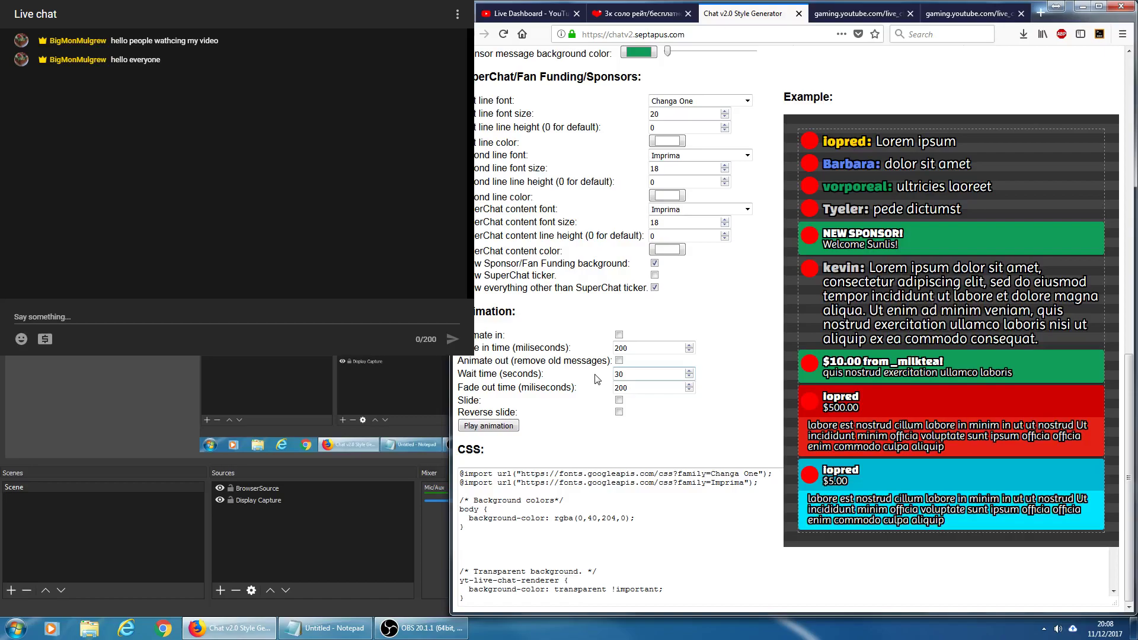
pyautogui.scroll(6, 596, 379)
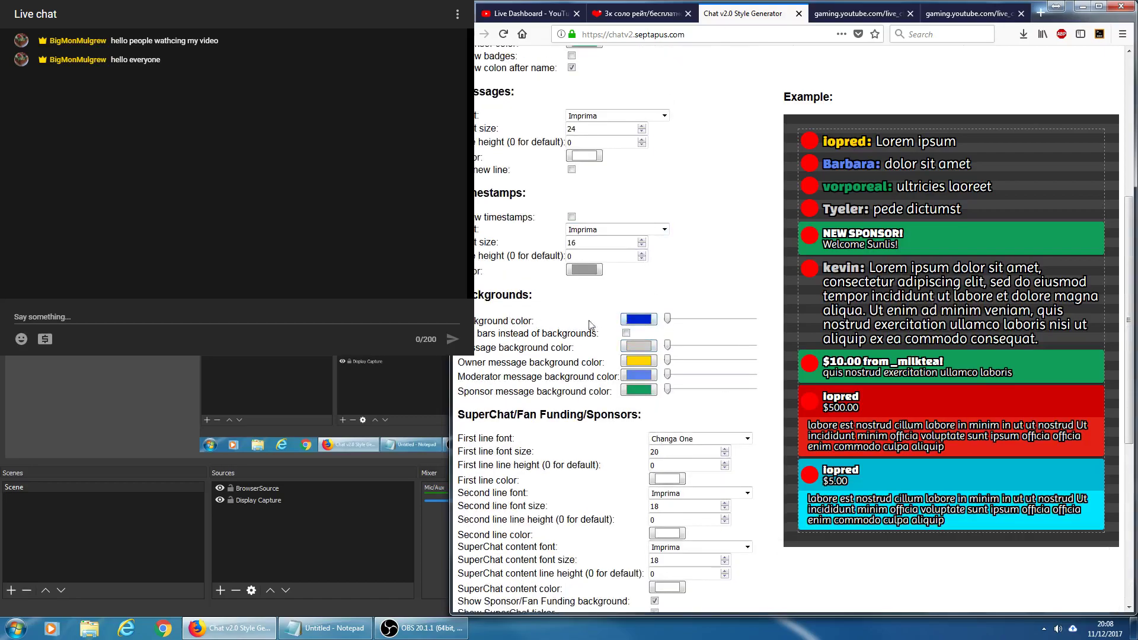
pyautogui.moveTo(668, 318)
pyautogui.mouseDown()
pyautogui.moveTo(753, 319)
pyautogui.moveTo(666, 321)
pyautogui.mouseUp()
# - Select all of the generated CSS at the end of the style generator page and copy it
pyautogui.scroll(-6, 599, 320)
pyautogui.click(597, 503)
pyautogui.hotkey('ctrl', 'a')
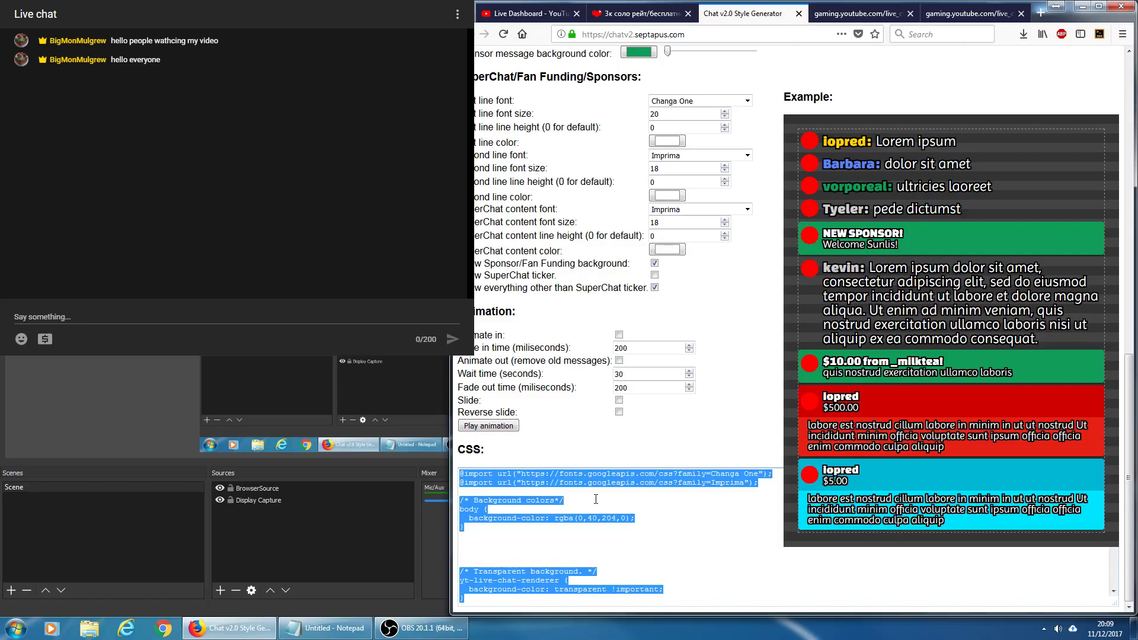
pyautogui.click(662, 499)
pyautogui.hotkey('ctrl', 'a')
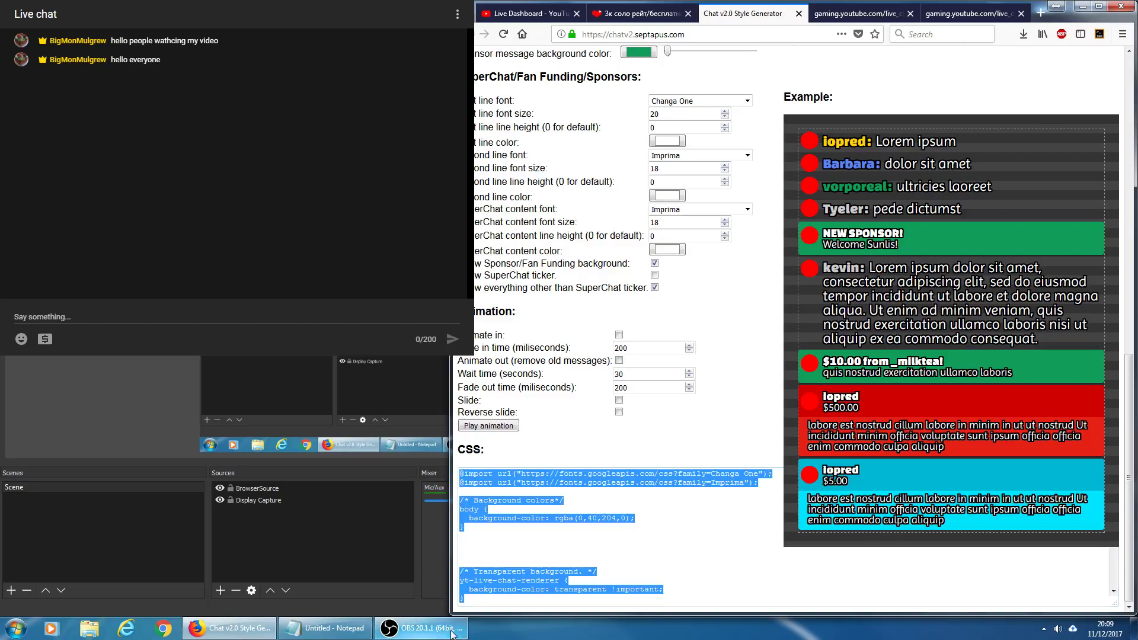
# - Switch to OBS, open the BrowserSource properties and move the dialog clear of the chat preview
pyautogui.click(421, 628)
pyautogui.click(236, 486)
pyautogui.rightClick(237, 485)
pyautogui.click(282, 477)
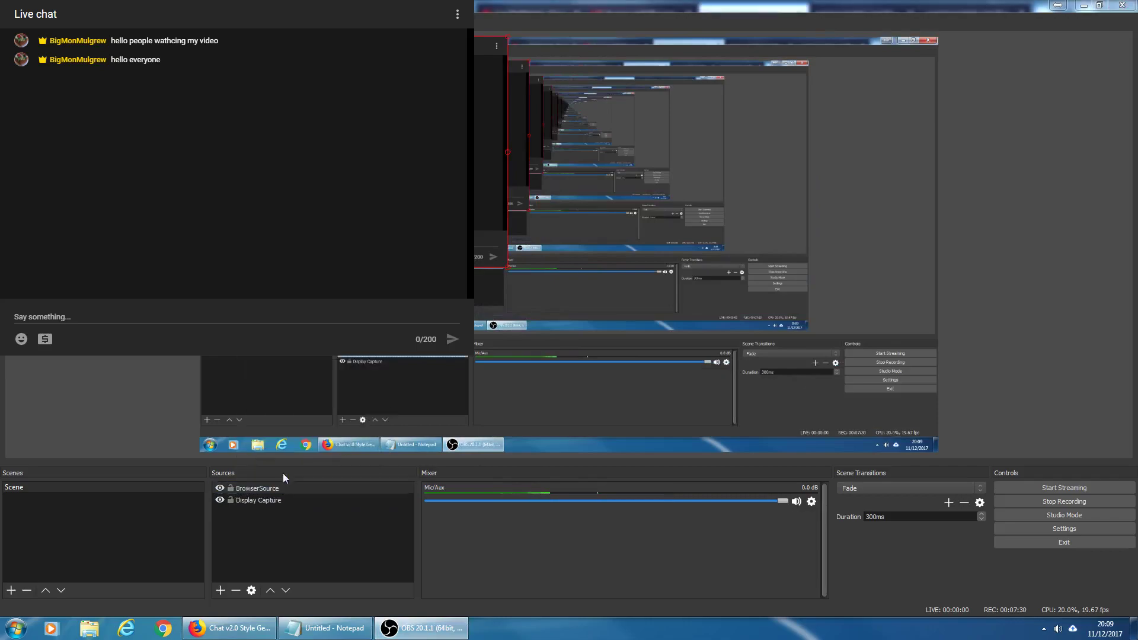
pyautogui.moveTo(437, 81); pyautogui.dragTo(714, 37)
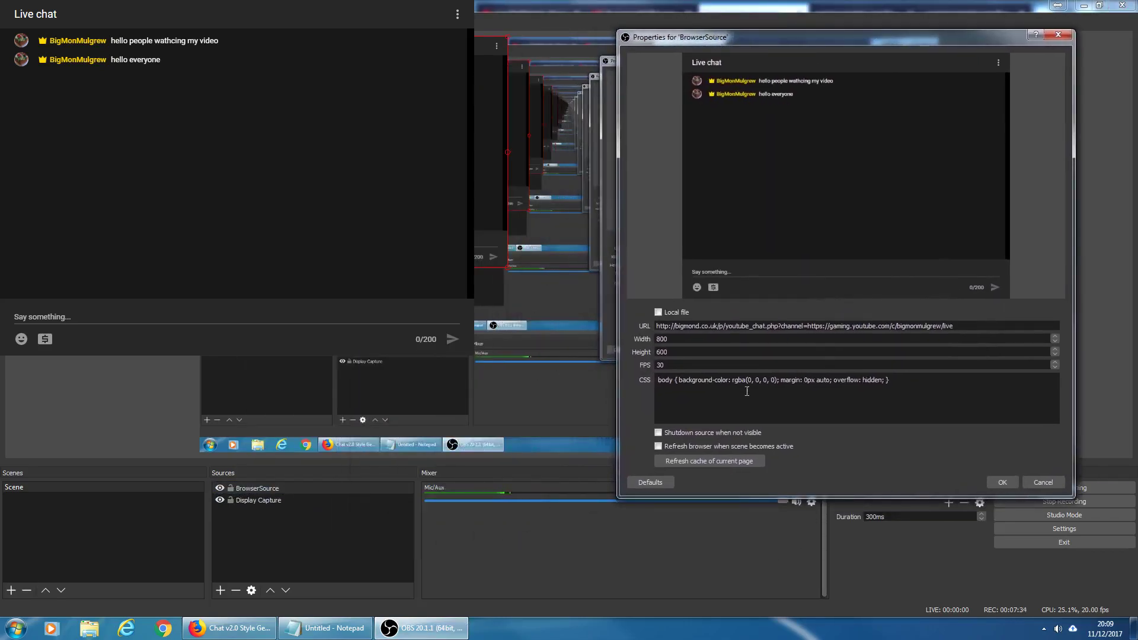
# - Replace the BrowserSource's default CSS with the copied Chat v2.0 style code and accept the properties
pyautogui.hotkey('ctrl', 'a')
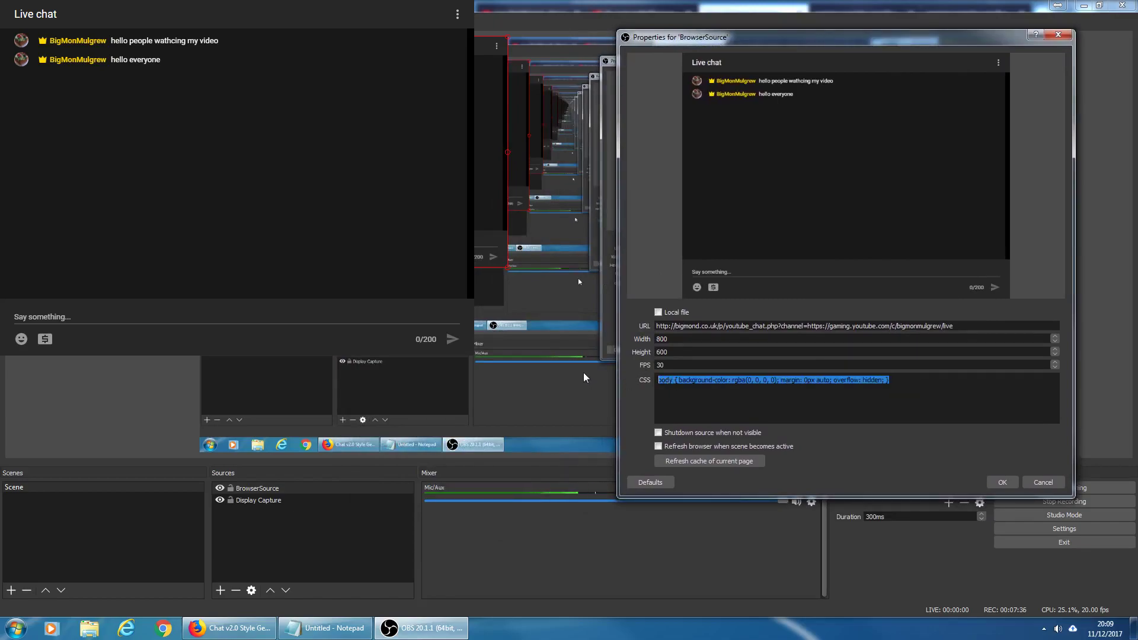
pyautogui.press('BackSpace')
pyautogui.hotkey('ctrl', 'v')
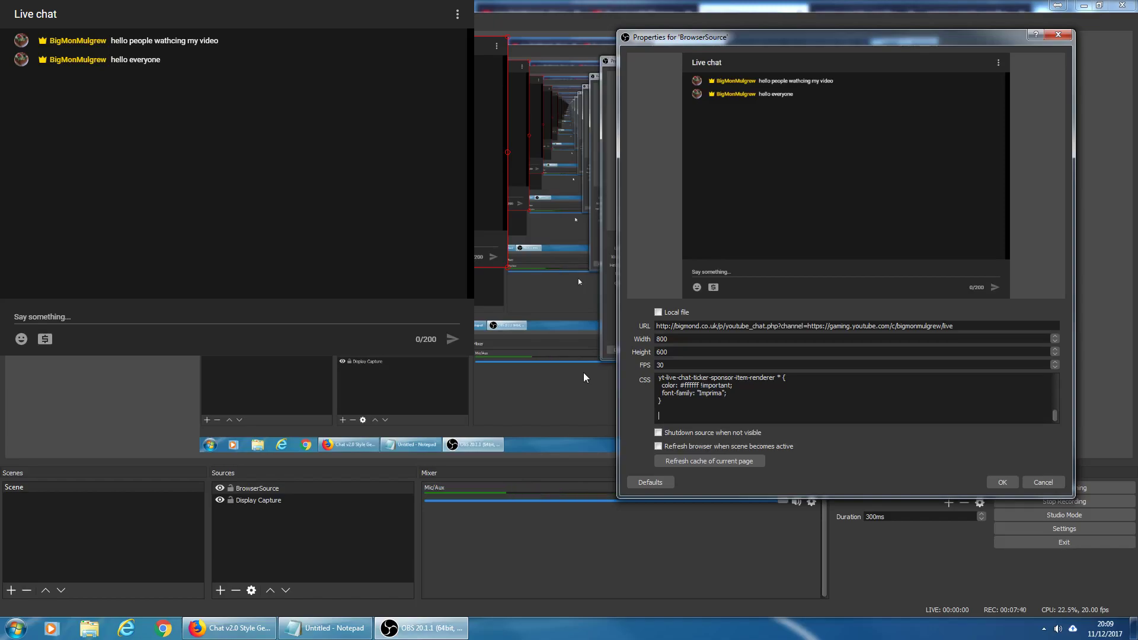
pyautogui.rightClick(714, 379)
pyautogui.click(890, 411)
pyautogui.click(1007, 481)
# - Move the restyled chat source straight down in the preview, keeping it along the left edge of the canvas
pyautogui.click(408, 226)
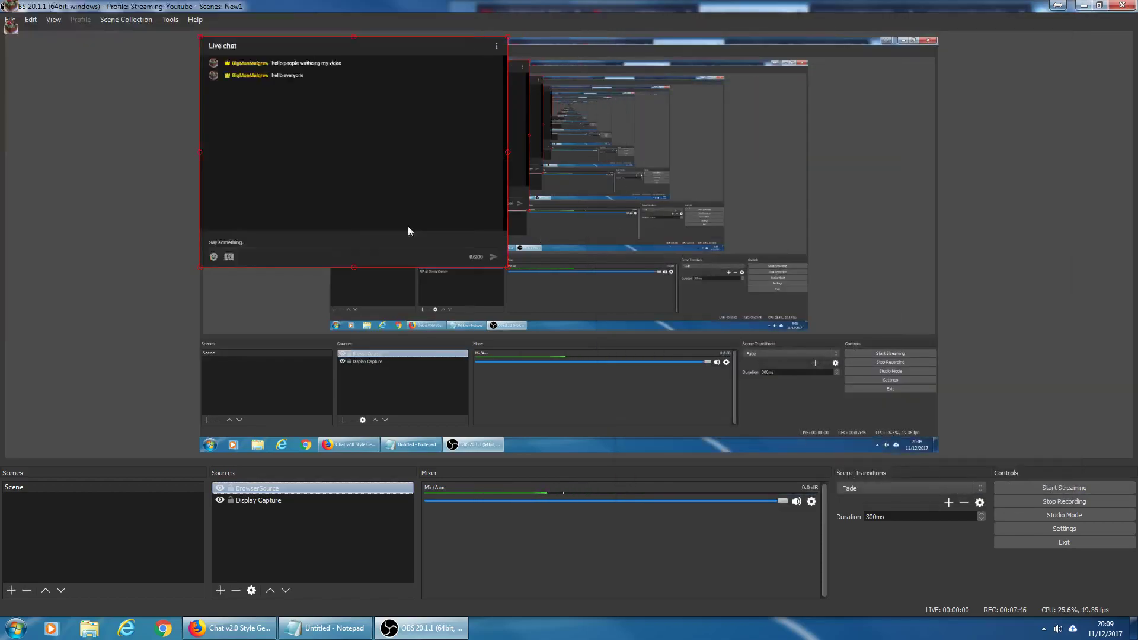
pyautogui.moveTo(340, 135); pyautogui.dragTo(338, 205)
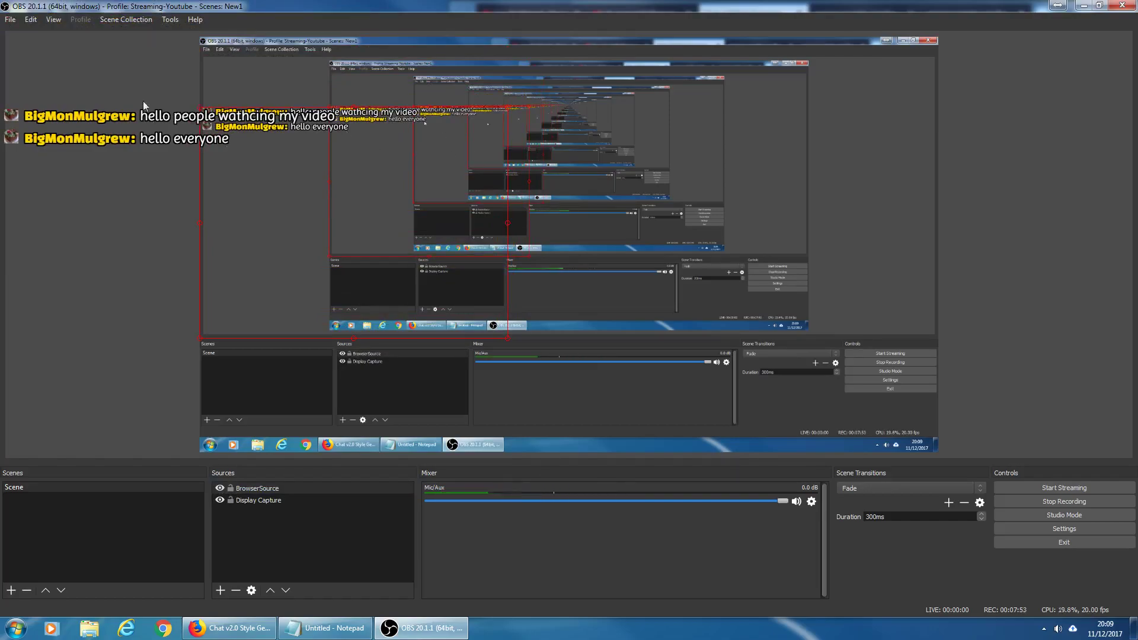
pyautogui.click(133, 20)
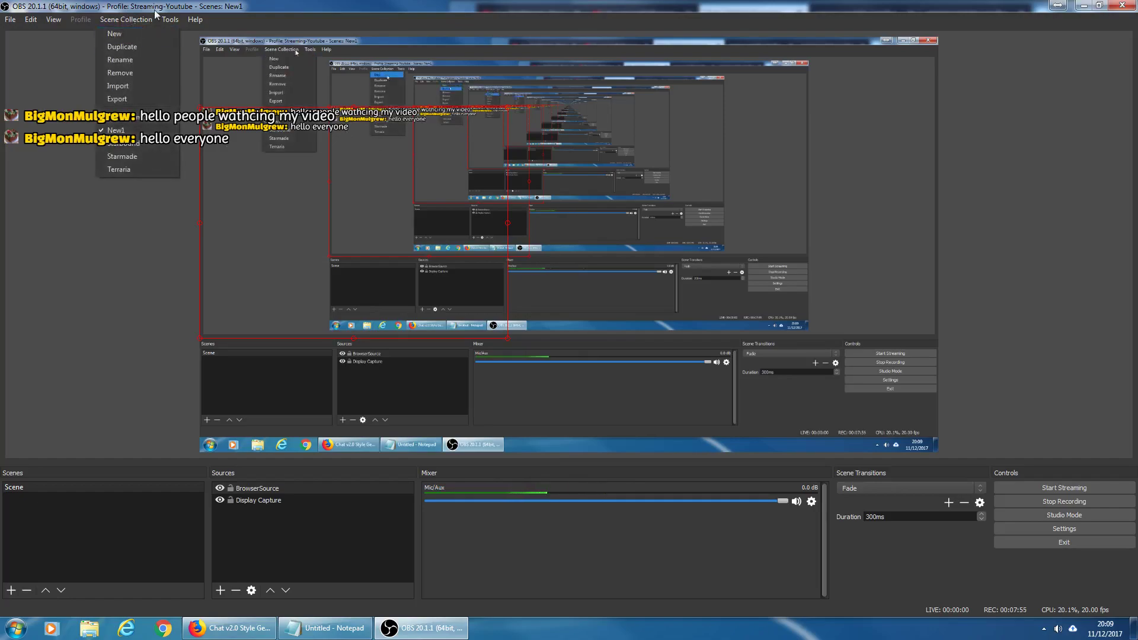